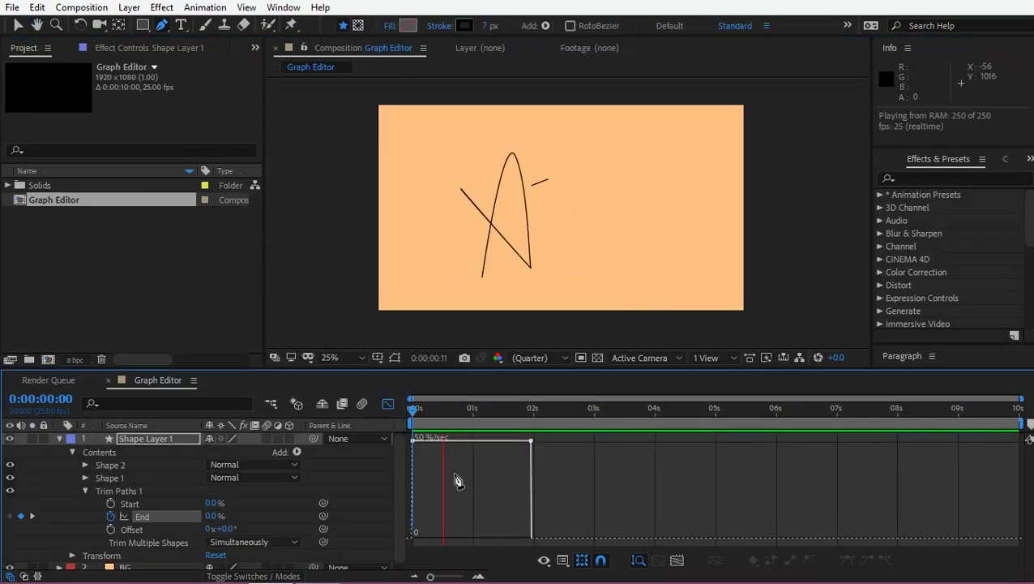
pyautogui.press('space')
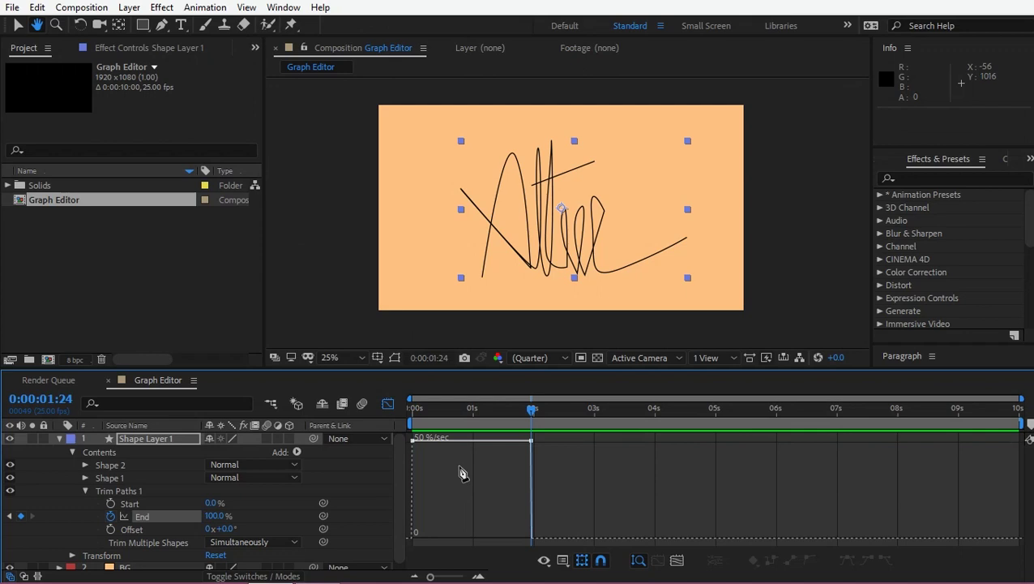
# Apply Easy Ease to the signature's Trim Paths End keyframes and preview the eased draw-on.
pyautogui.click(159, 518)
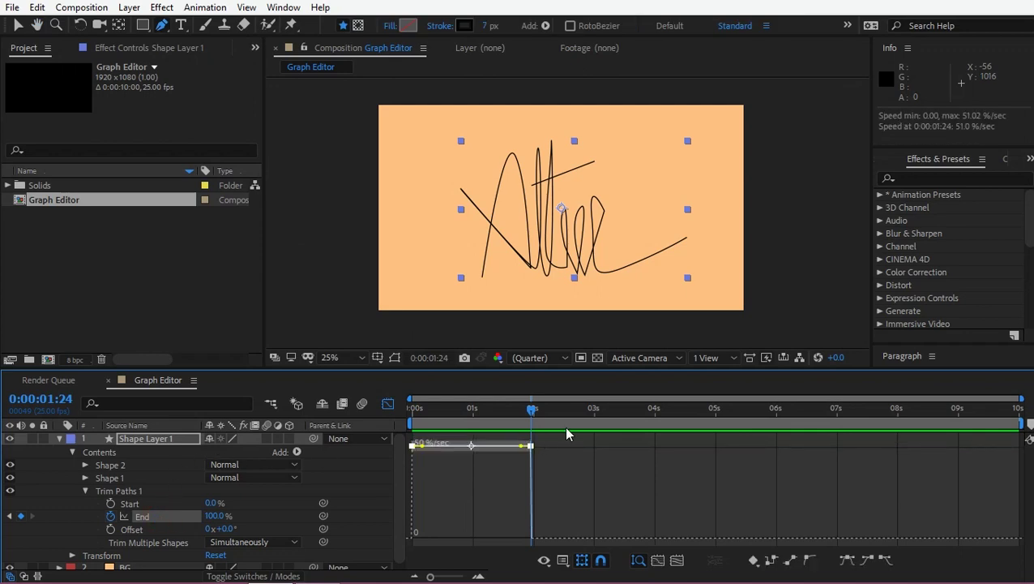
pyautogui.click(18, 25)
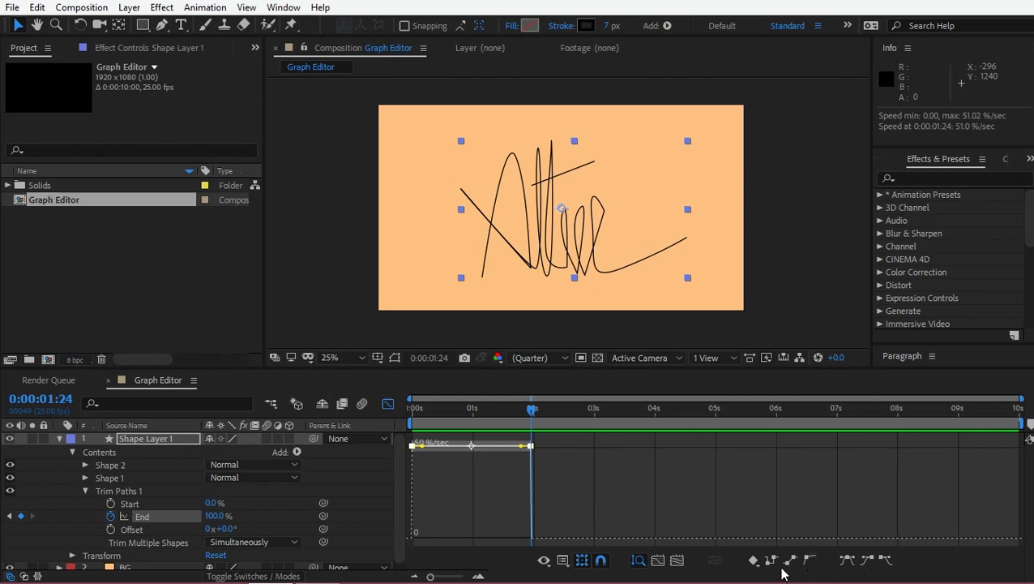
pyautogui.click(849, 561)
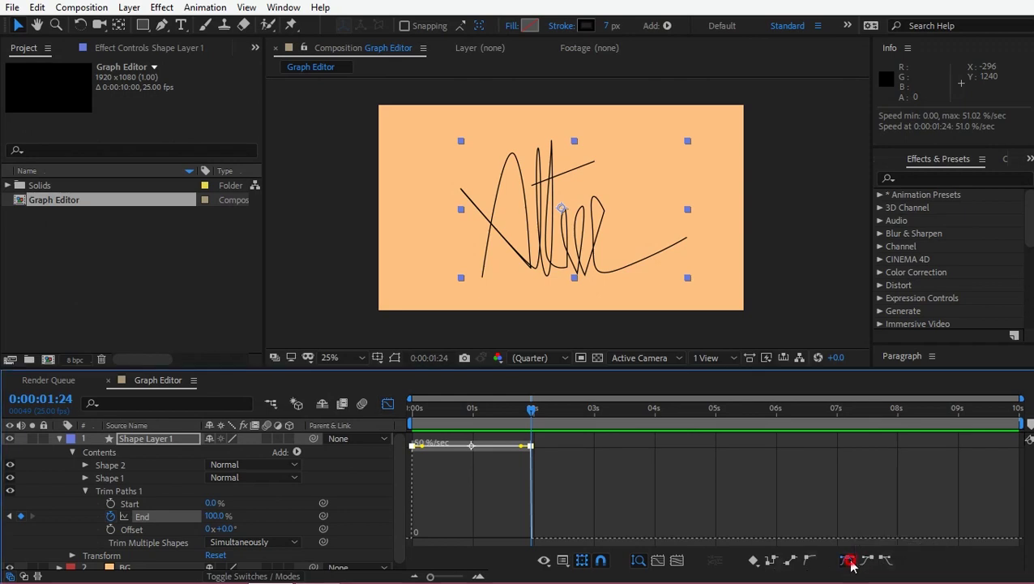
pyautogui.moveTo(476, 428); pyautogui.dragTo(413, 422)
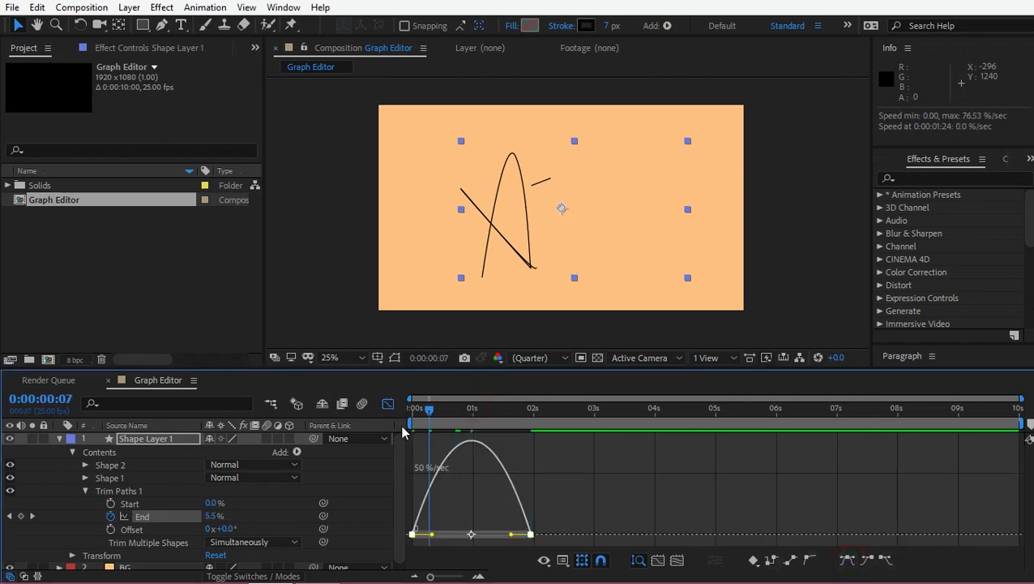
pyautogui.press('space')
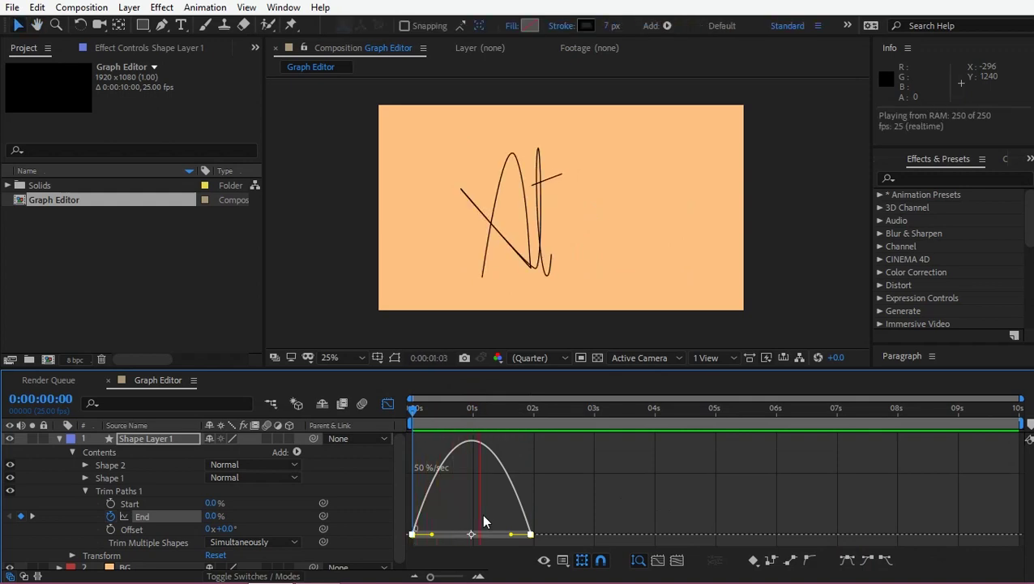
pyautogui.press('space')
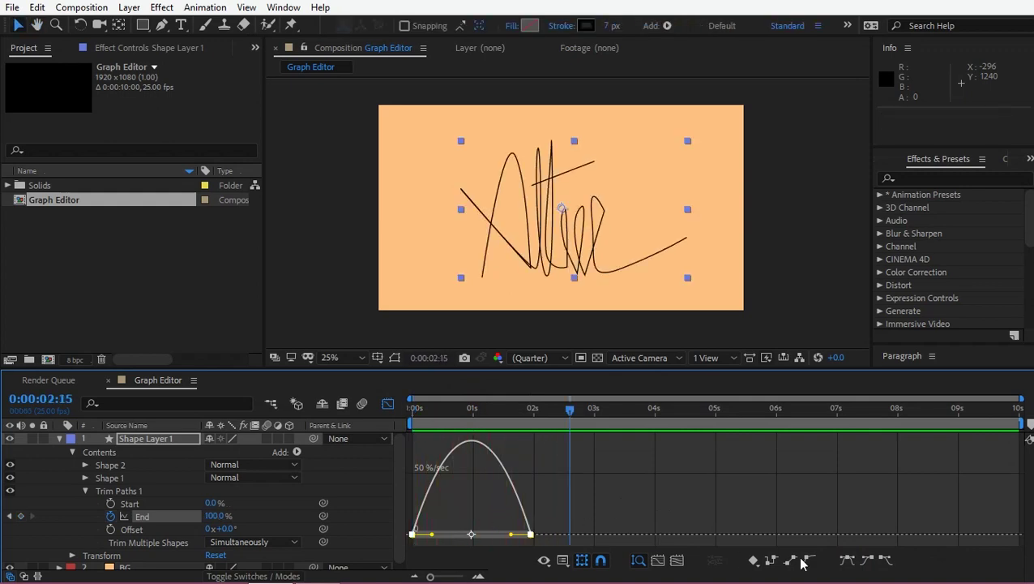
# Convert the End keyframes to Hold, then Linear, then Auto Bezier interpolation.
pyautogui.click(868, 561)
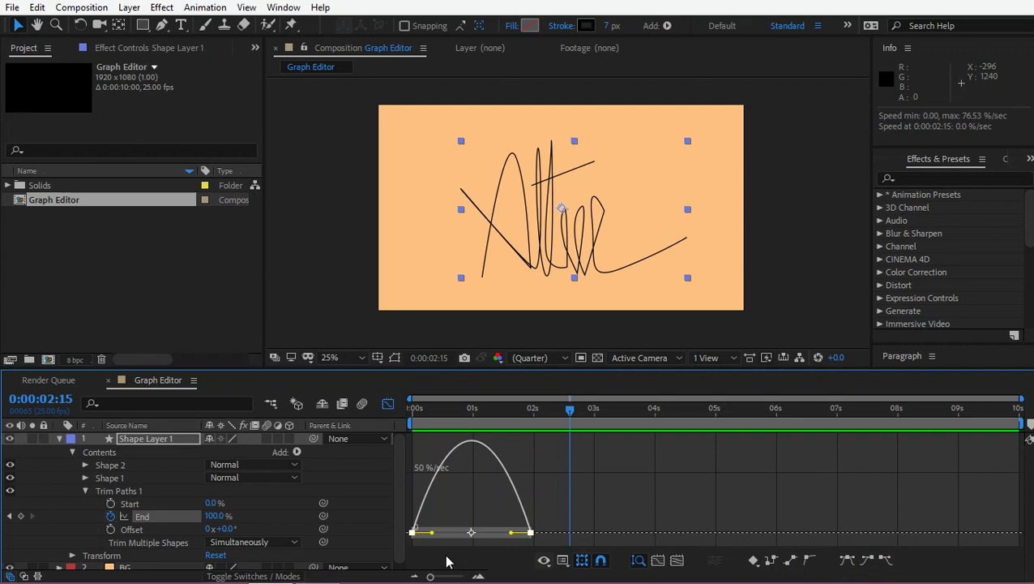
pyautogui.click(846, 560)
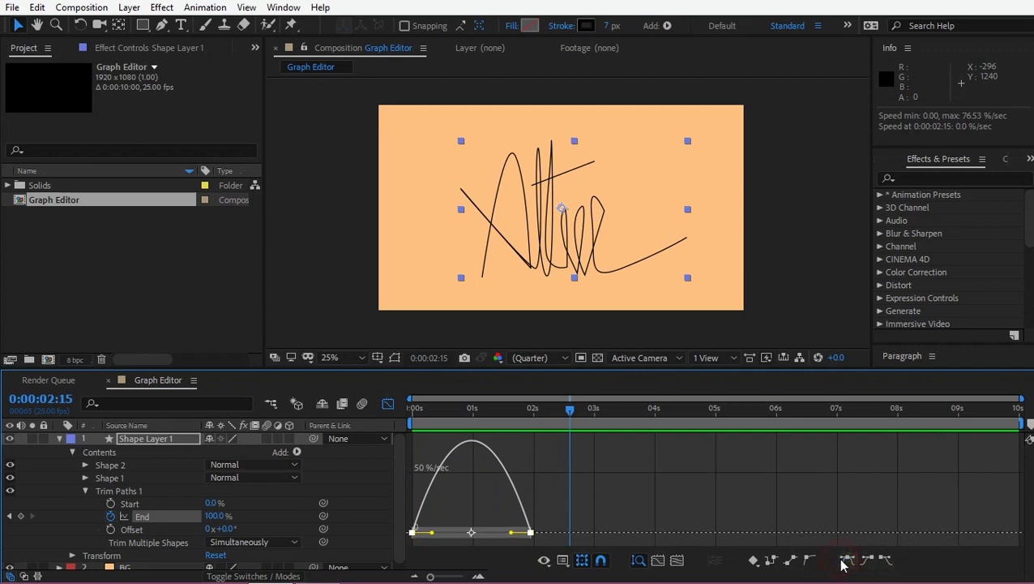
pyautogui.click(772, 561)
pyautogui.click(792, 561)
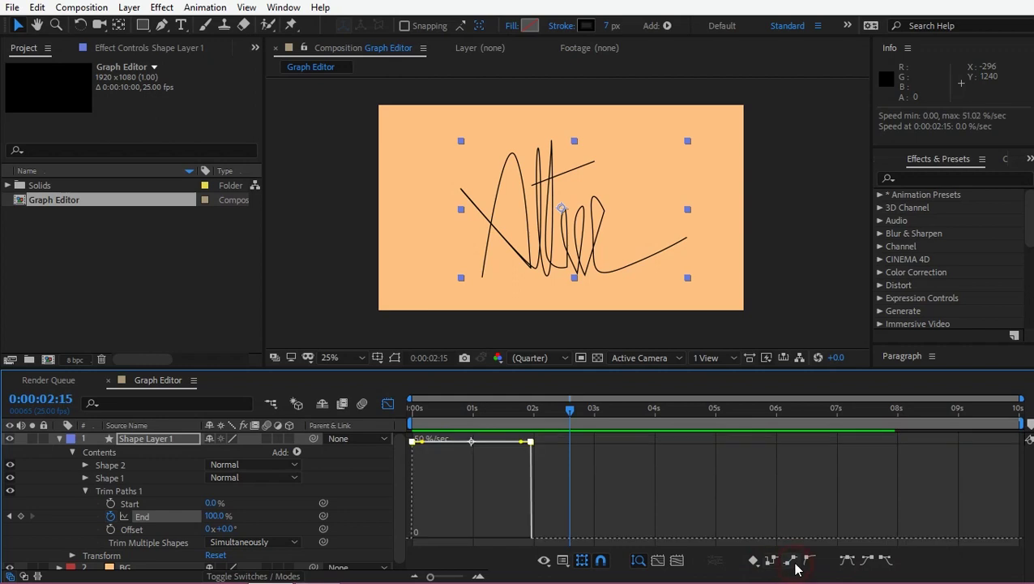
pyautogui.click(808, 561)
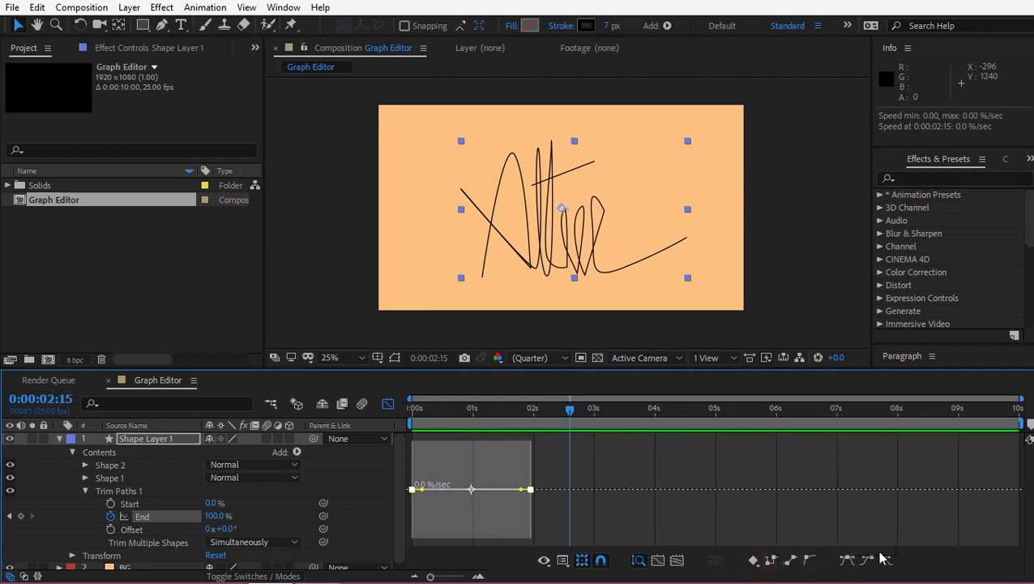
pyautogui.click(806, 561)
pyautogui.click(563, 560)
# Show the End value graph, convert the keyframes to Hold, and preview the signature popping on.
pyautogui.click(614, 397)
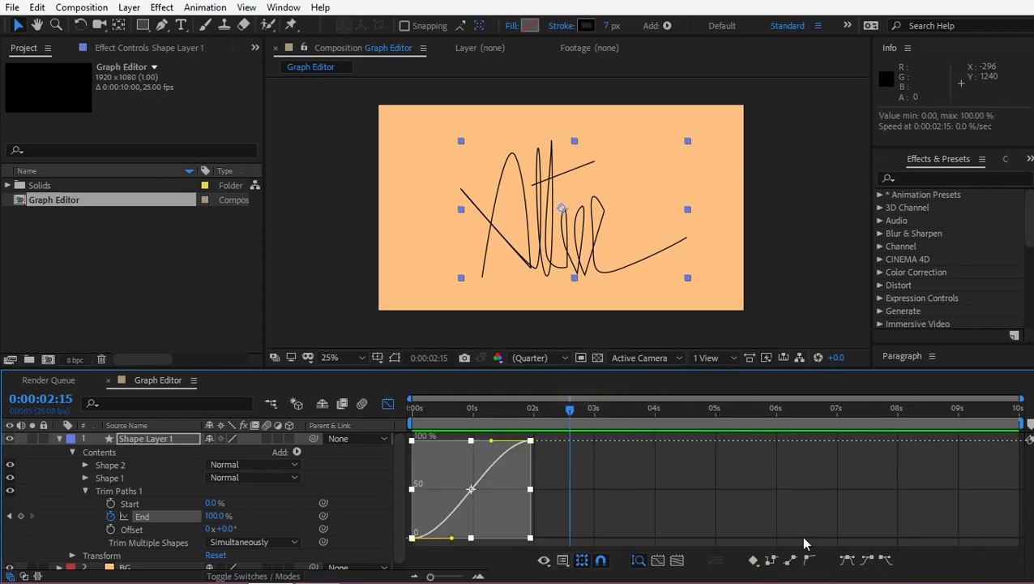
pyautogui.click(771, 564)
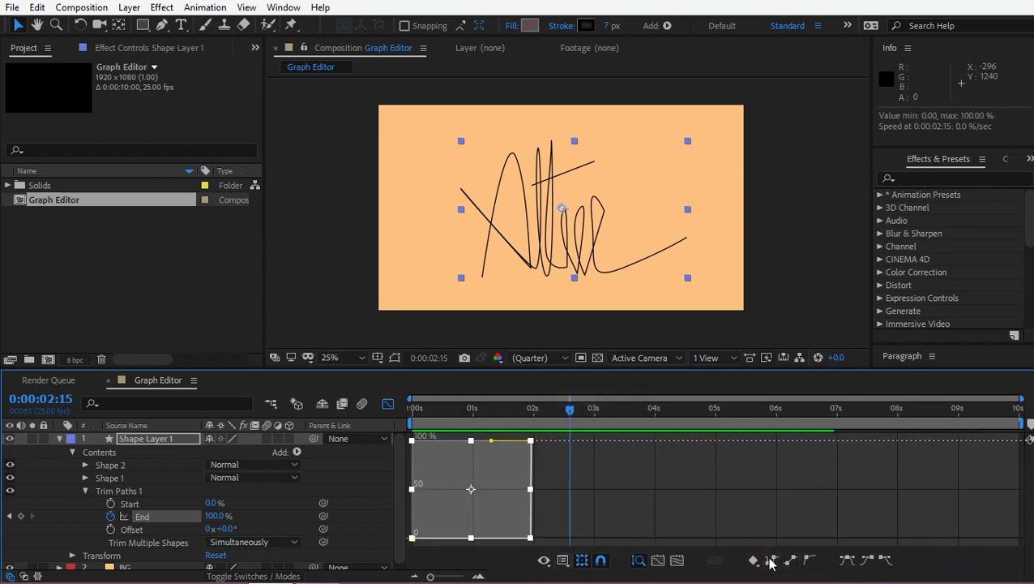
pyautogui.moveTo(519, 412); pyautogui.dragTo(460, 410)
pyautogui.click(582, 509)
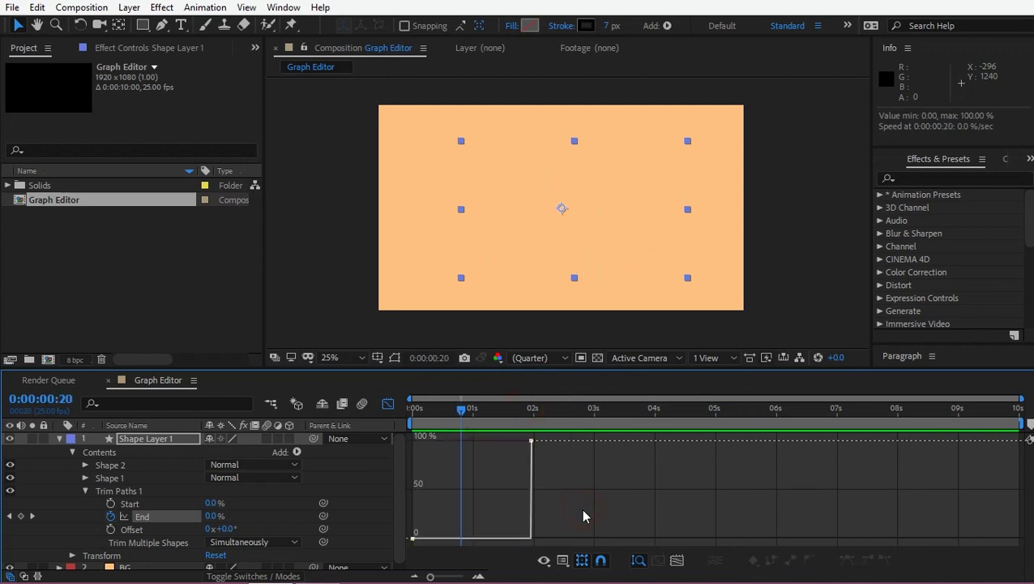
pyautogui.press('space')
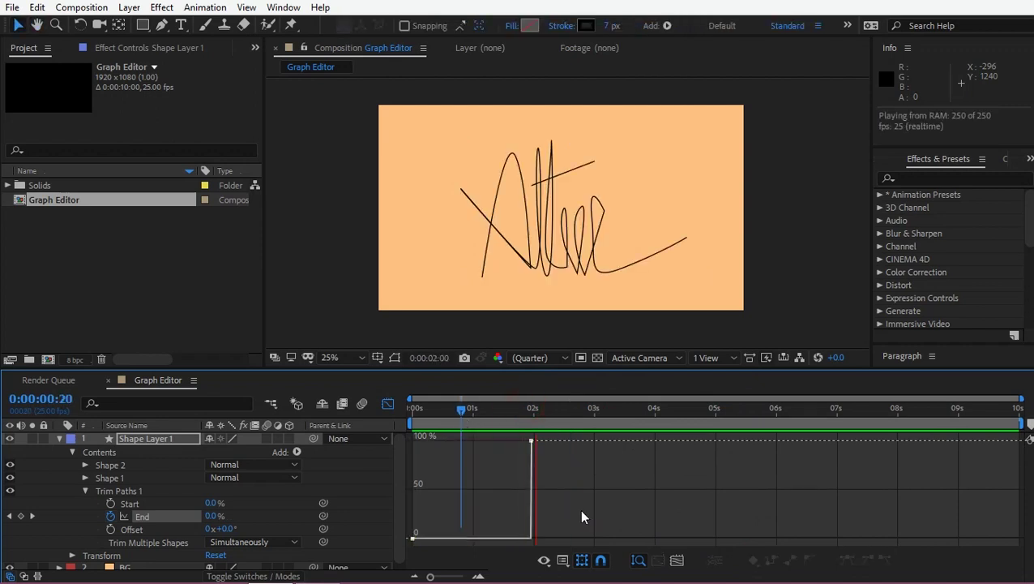
pyautogui.press('space')
# Restore the eased S-curve on the End keyframes and preview the draw-on again.
pyautogui.hotkey('ctrl', 'a')
pyautogui.press('F9')
pyautogui.press('space')
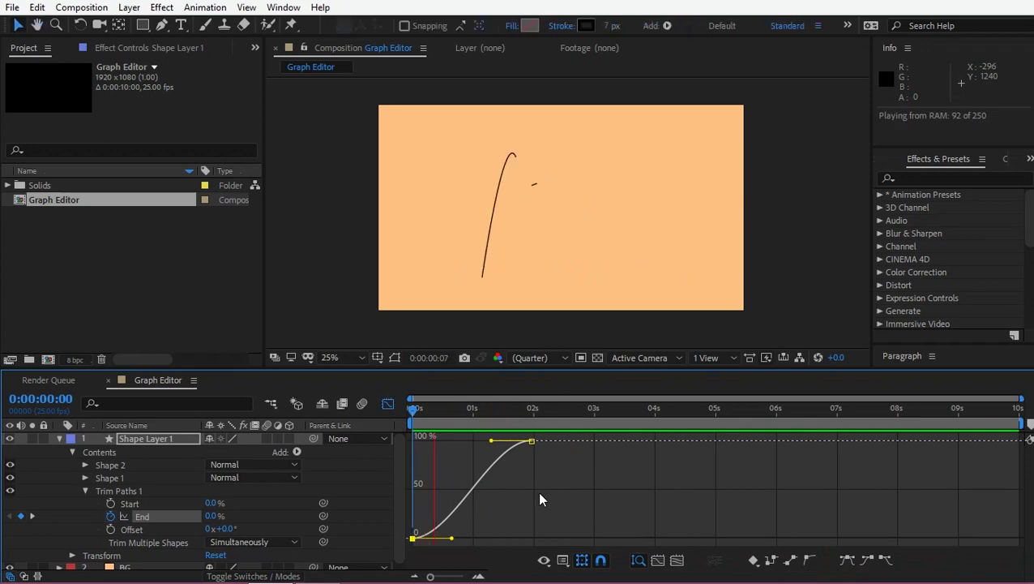
pyautogui.click(562, 560)
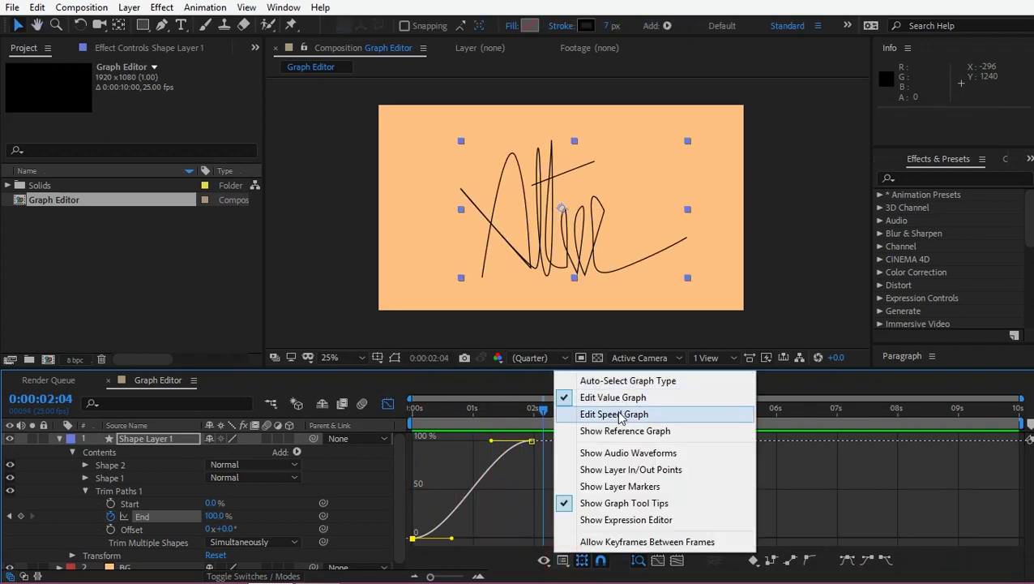
# Toggle the speed reference curve overlay on and off, returning to the End value graph.
pyautogui.click(620, 430)
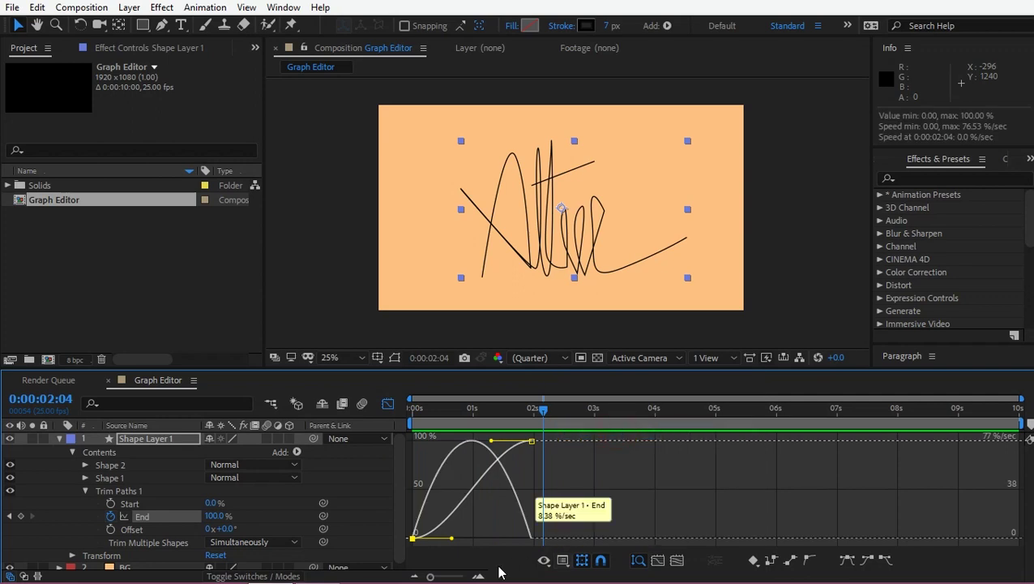
pyautogui.click(562, 560)
pyautogui.click(600, 432)
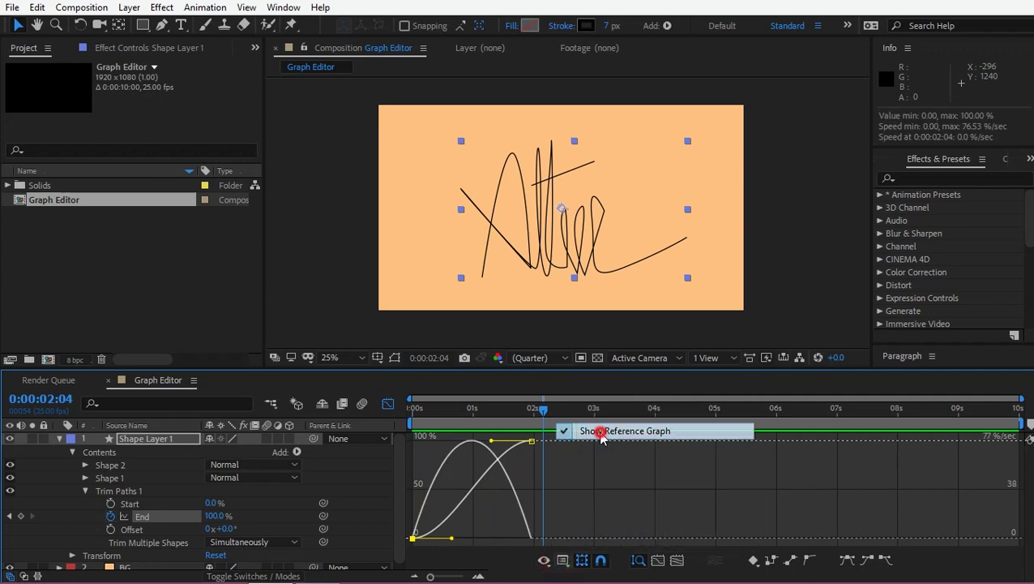
pyautogui.click(544, 561)
pyautogui.click(564, 564)
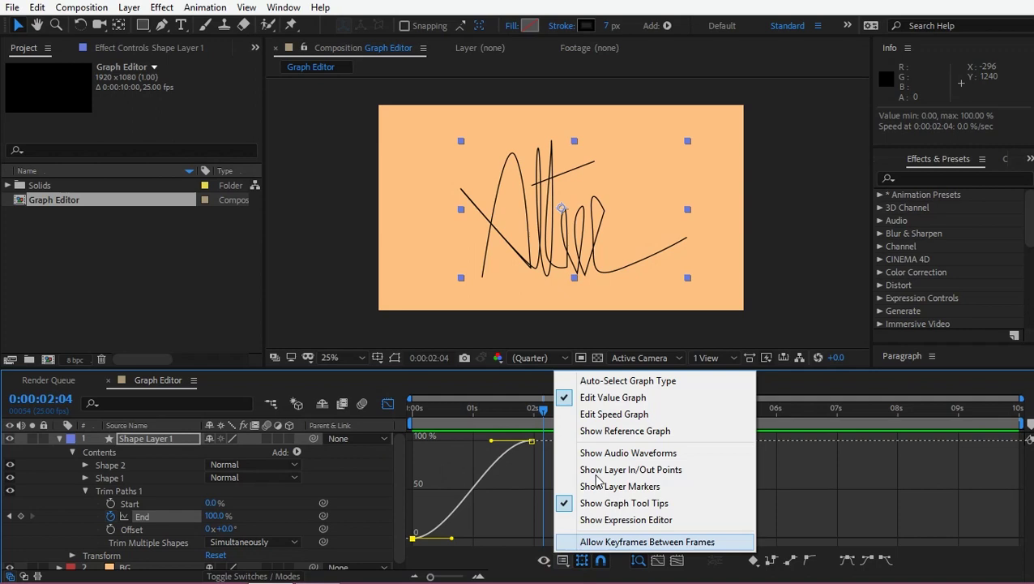
pyautogui.click(614, 398)
# Drag the first End keyframe's handle up to steepen the curve start, then preview.
pyautogui.moveTo(519, 409); pyautogui.dragTo(474, 409)
pyautogui.click(415, 539)
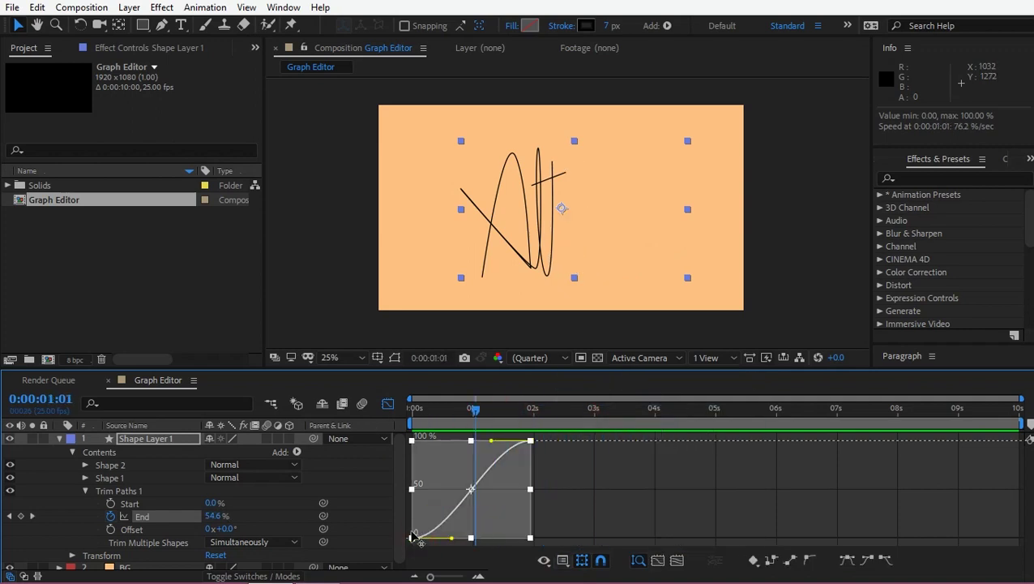
pyautogui.press('`')
pyautogui.moveTo(449, 517); pyautogui.dragTo(400, 429)
pyautogui.press('`')
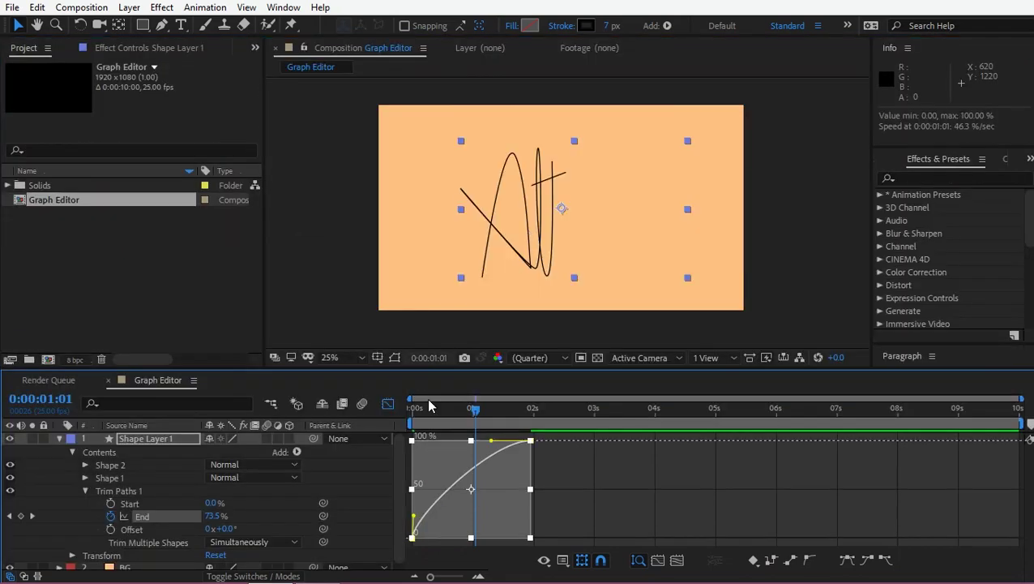
pyautogui.press('Home')
pyautogui.press('space')
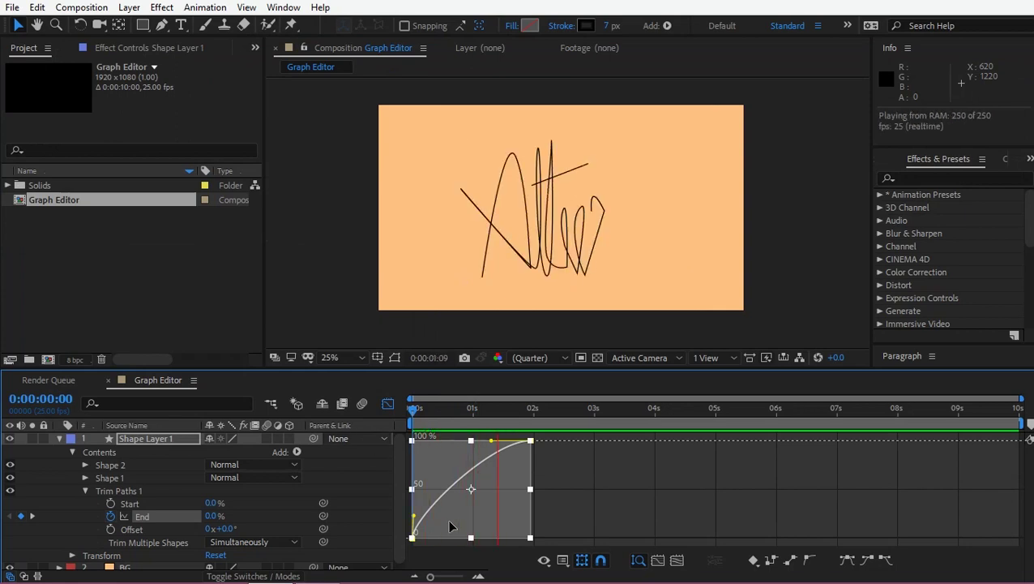
pyautogui.press('space')
# Set the time to 24 frames and switch the Graph Editor to the speed graph.
pyautogui.click(475, 411)
pyautogui.moveTo(474, 413); pyautogui.dragTo(472, 413)
pyautogui.click(569, 564)
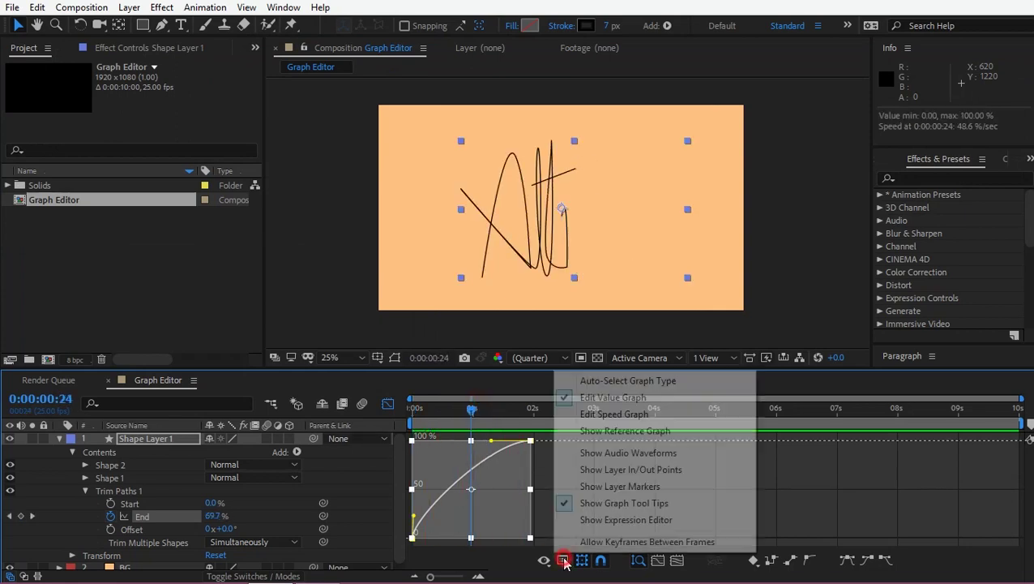
pyautogui.click(620, 411)
# Ease the End speed curve, adjust its keyframe timing and influence, and add ball.png as a layer.
pyautogui.press('`')
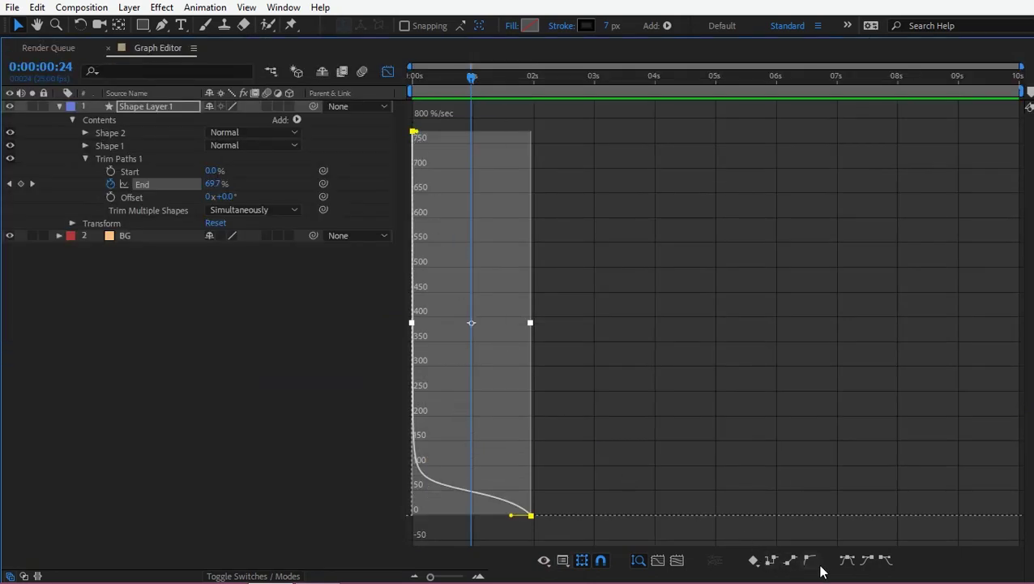
pyautogui.click(846, 560)
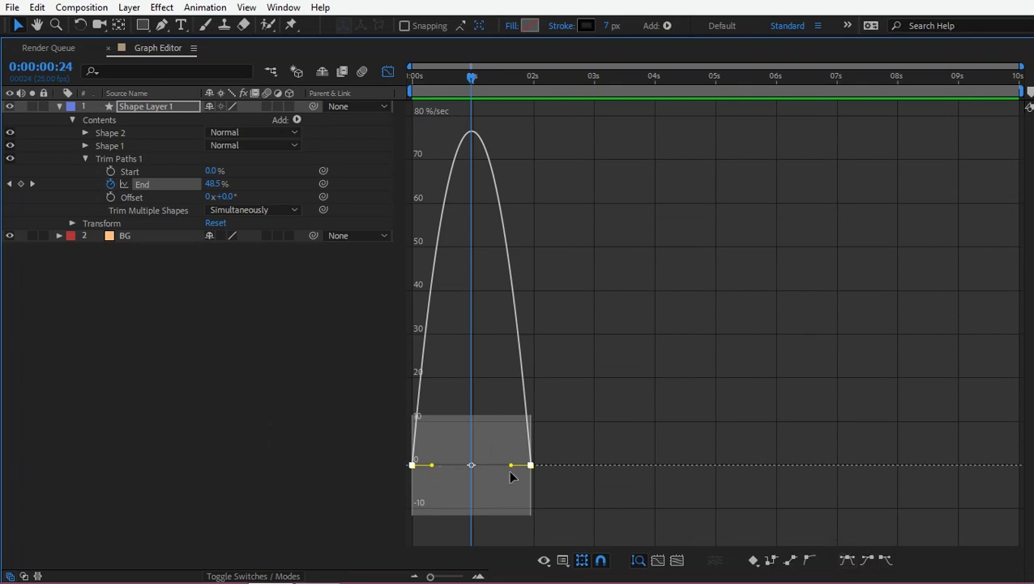
pyautogui.moveTo(531, 464); pyautogui.dragTo(587, 468)
pyautogui.moveTo(442, 445); pyautogui.dragTo(411, 509)
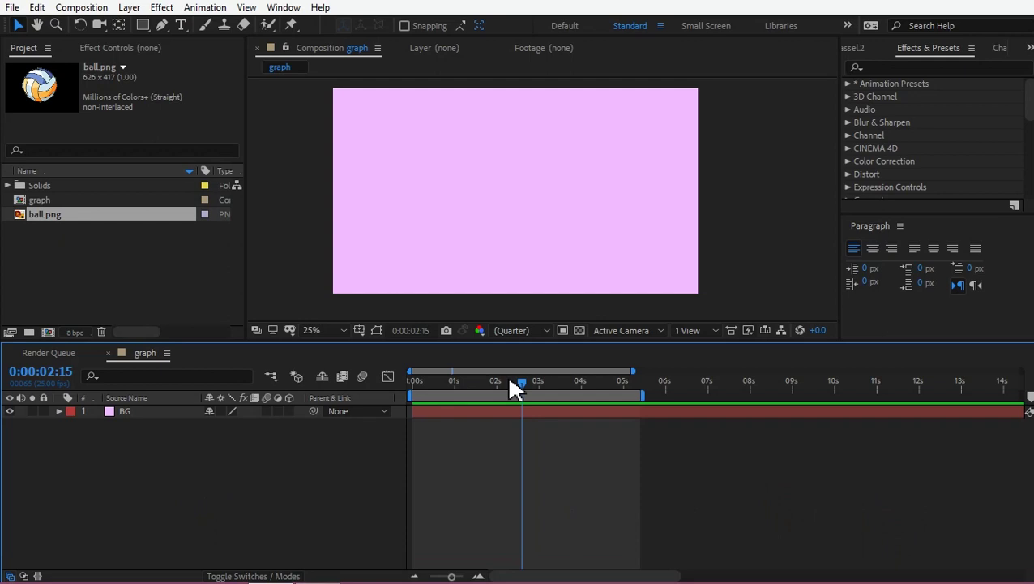
pyautogui.moveTo(507, 374); pyautogui.dragTo(447, 377)
pyautogui.moveTo(82, 216); pyautogui.dragTo(157, 415)
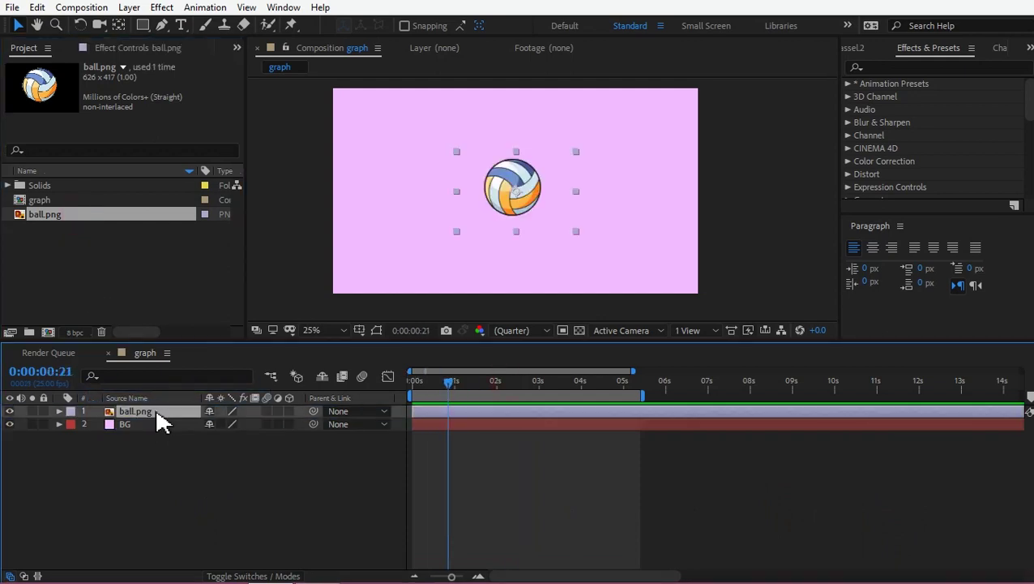
# Place the volleyball below the comp's lower left at 404,1336 and set a Position keyframe.
pyautogui.click(58, 411)
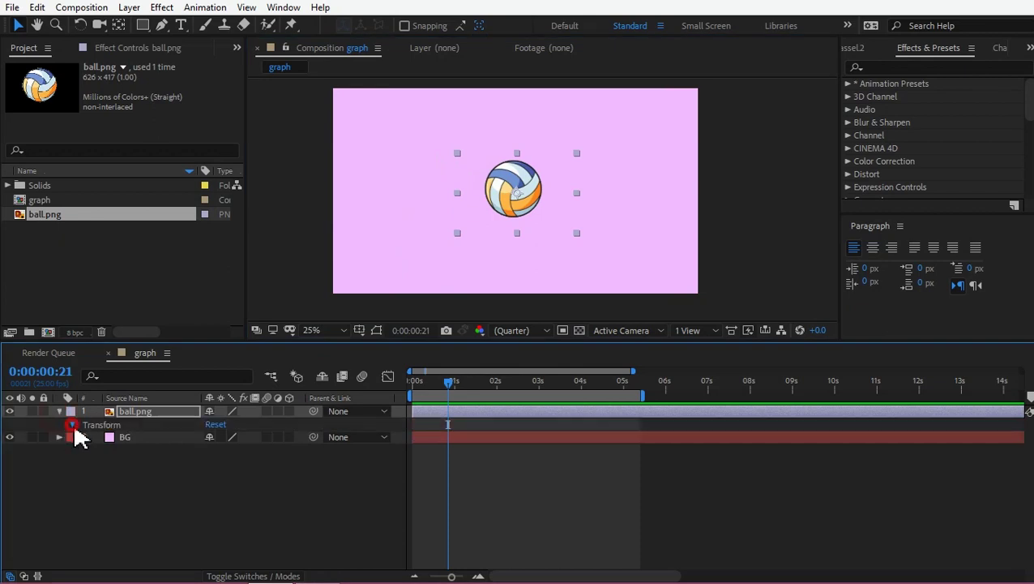
pyautogui.click(72, 425)
pyautogui.moveTo(496, 218); pyautogui.dragTo(406, 344)
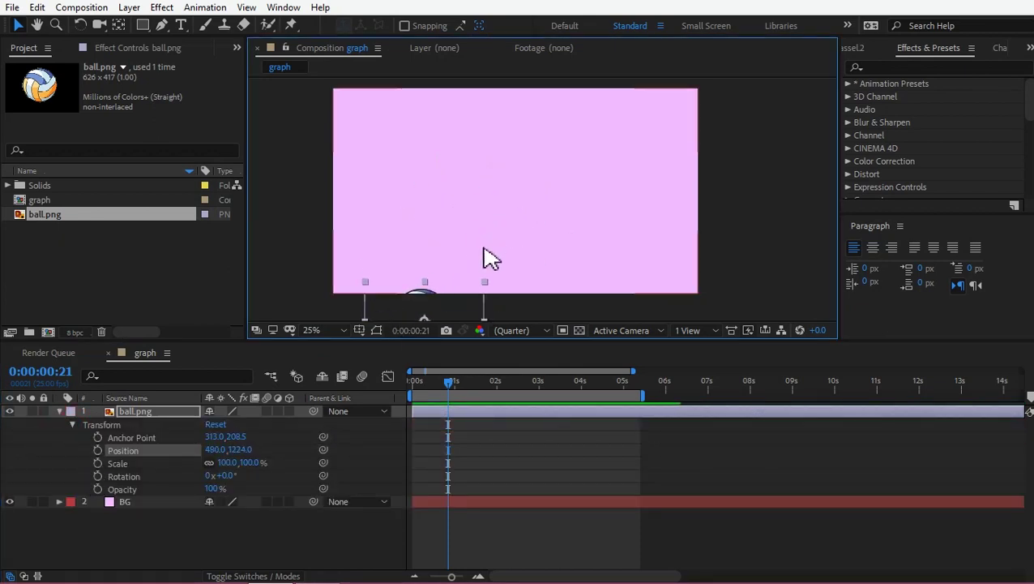
pyautogui.moveTo(482, 259); pyautogui.dragTo(479, 138)
pyautogui.moveTo(432, 214); pyautogui.dragTo(419, 233)
pyautogui.moveTo(503, 180); pyautogui.dragTo(526, 212)
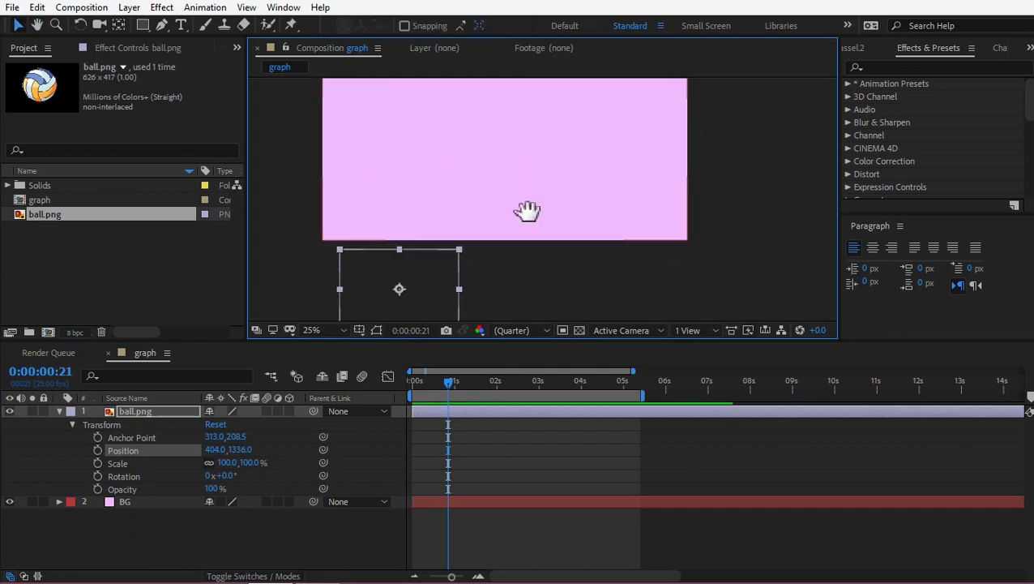
pyautogui.moveTo(535, 175); pyautogui.dragTo(535, 154)
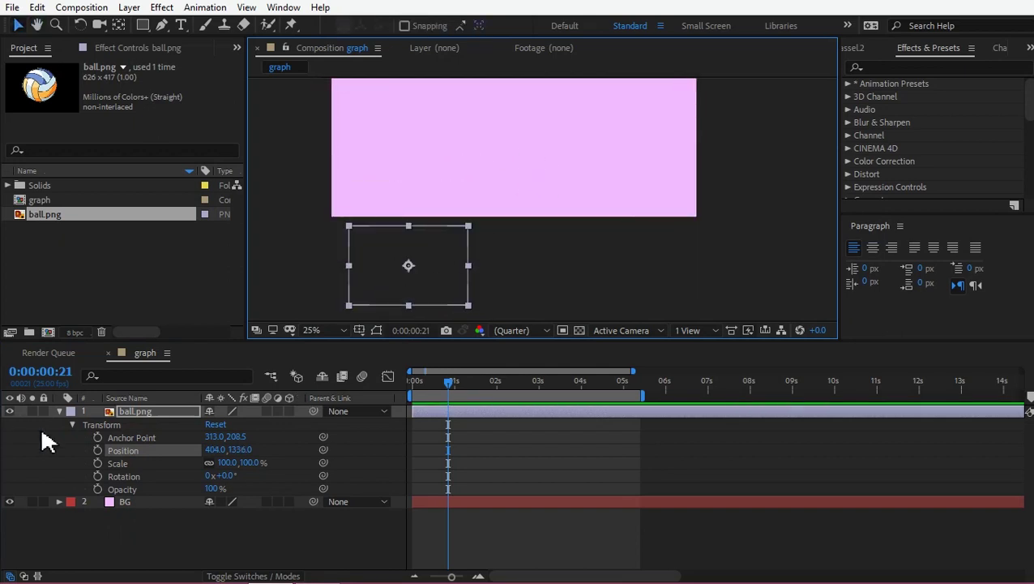
pyautogui.click(98, 449)
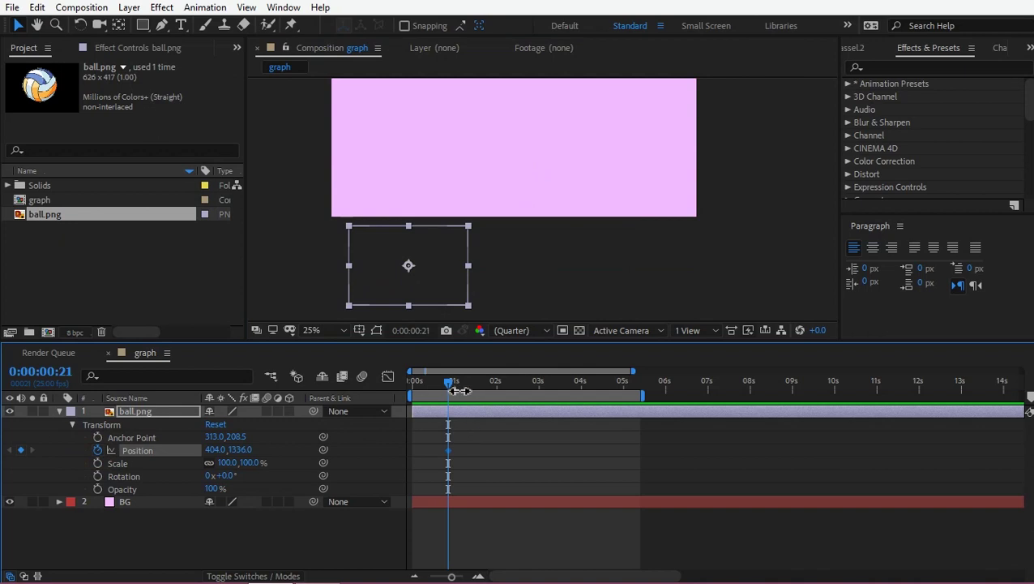
# At 0:00:01:24, move the ball up near the comp's top at 892,428.
pyautogui.moveTo(462, 386); pyautogui.dragTo(496, 387)
pyautogui.moveTo(556, 207); pyautogui.dragTo(549, 242)
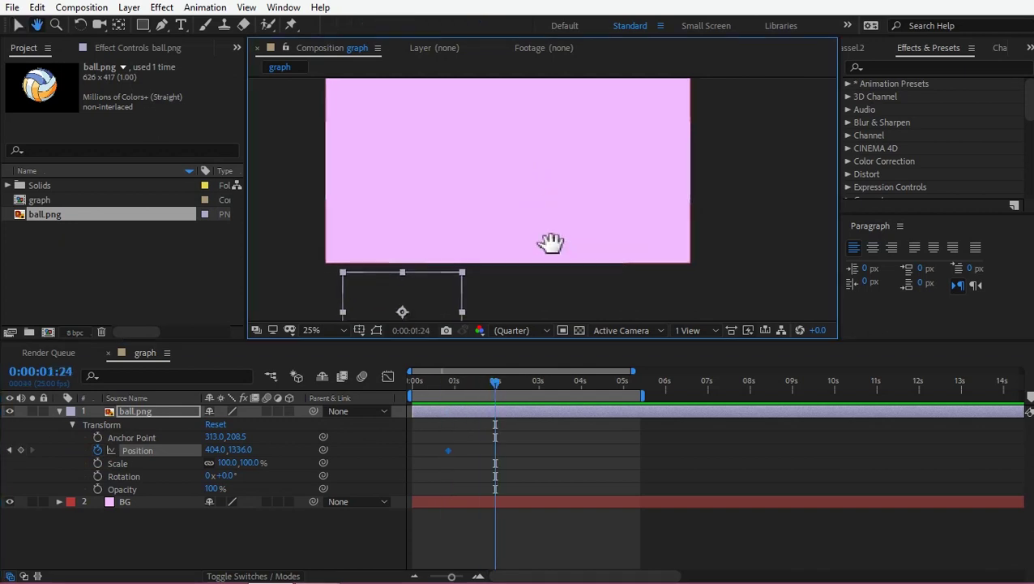
pyautogui.moveTo(432, 315)
pyautogui.mouseDown()
pyautogui.moveTo(525, 134)
pyautogui.moveTo(531, 144)
pyautogui.mouseUp()
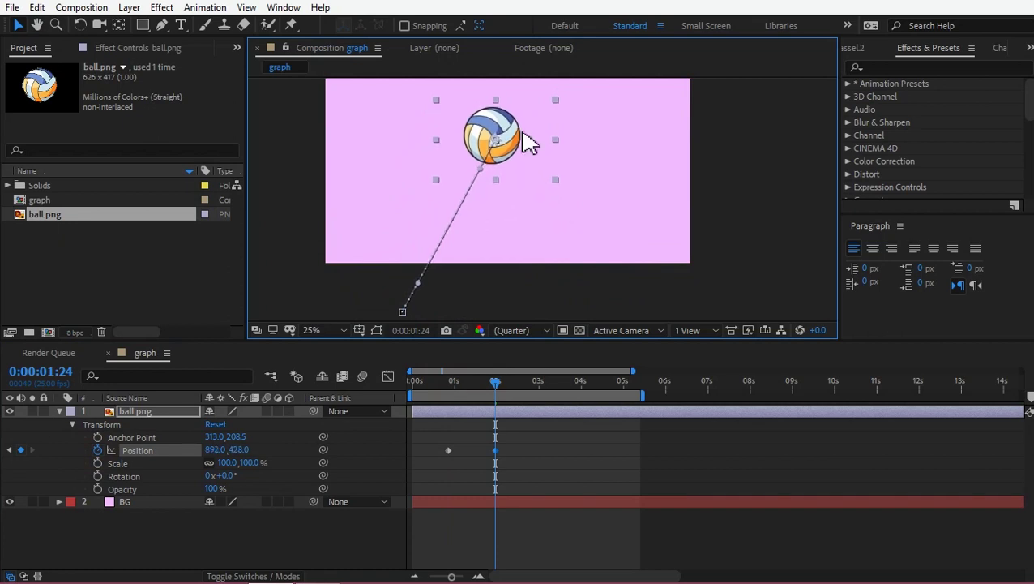
pyautogui.click(459, 380)
pyautogui.moveTo(456, 387)
pyautogui.mouseDown()
pyautogui.moveTo(441, 389)
pyautogui.moveTo(452, 393)
pyautogui.mouseUp()
pyautogui.moveTo(535, 439); pyautogui.dragTo(431, 459)
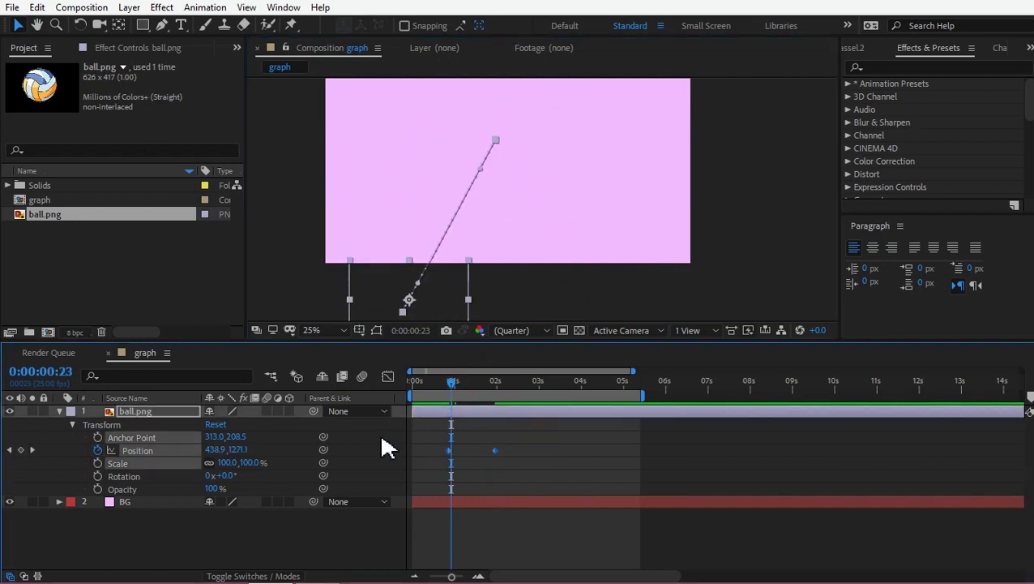
# Show the ball's Position speed graph and preview the two-keyframe motion.
pyautogui.click(389, 377)
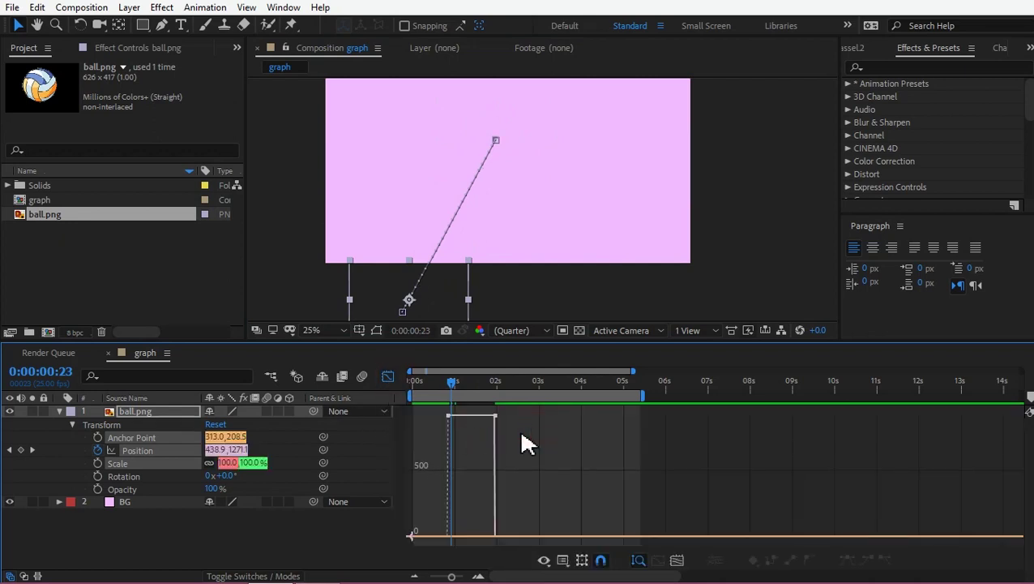
pyautogui.click(166, 554)
pyautogui.click(151, 452)
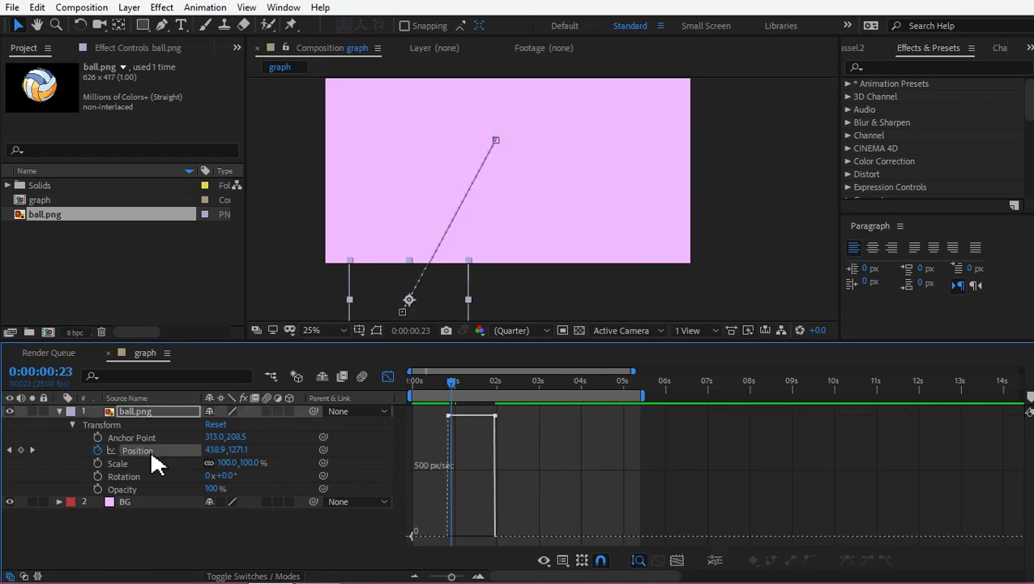
pyautogui.press('`')
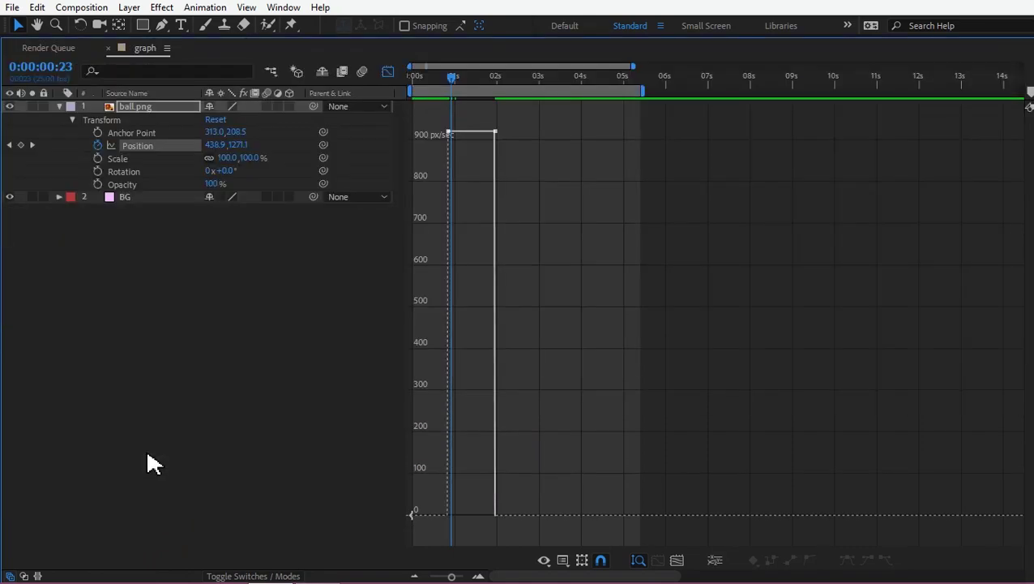
pyautogui.press('`')
pyautogui.press('space')
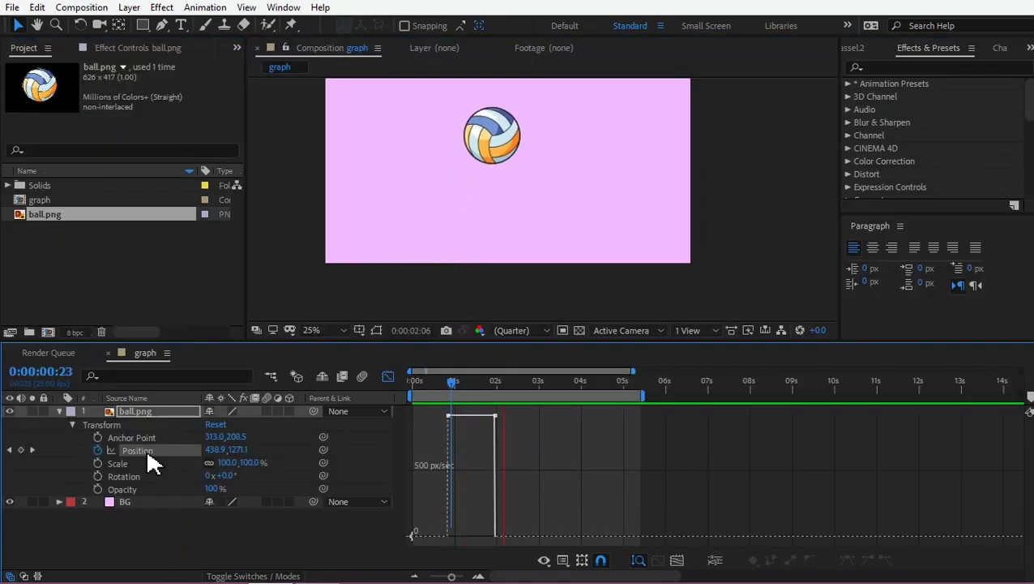
# At 0:00:03:13, drop the ball to 1404,1380 below the comp's lower right.
pyautogui.moveTo(535, 380); pyautogui.dragTo(563, 378)
pyautogui.moveTo(525, 139); pyautogui.dragTo(617, 316)
pyautogui.moveTo(486, 381); pyautogui.dragTo(443, 393)
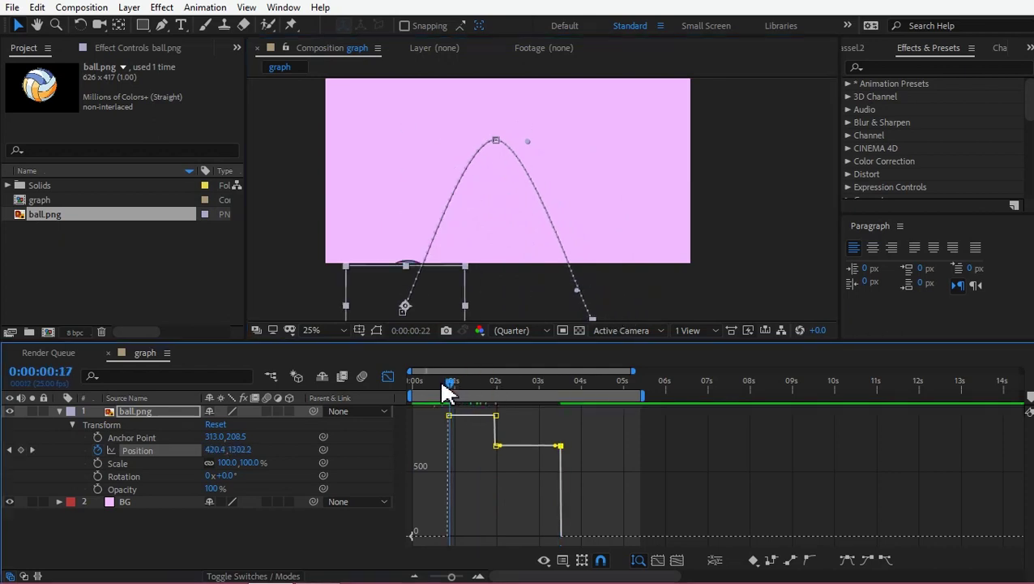
# Marquee-select all three ball Position keyframes in the speed graph and apply Easy Ease (F9).
pyautogui.click(223, 542)
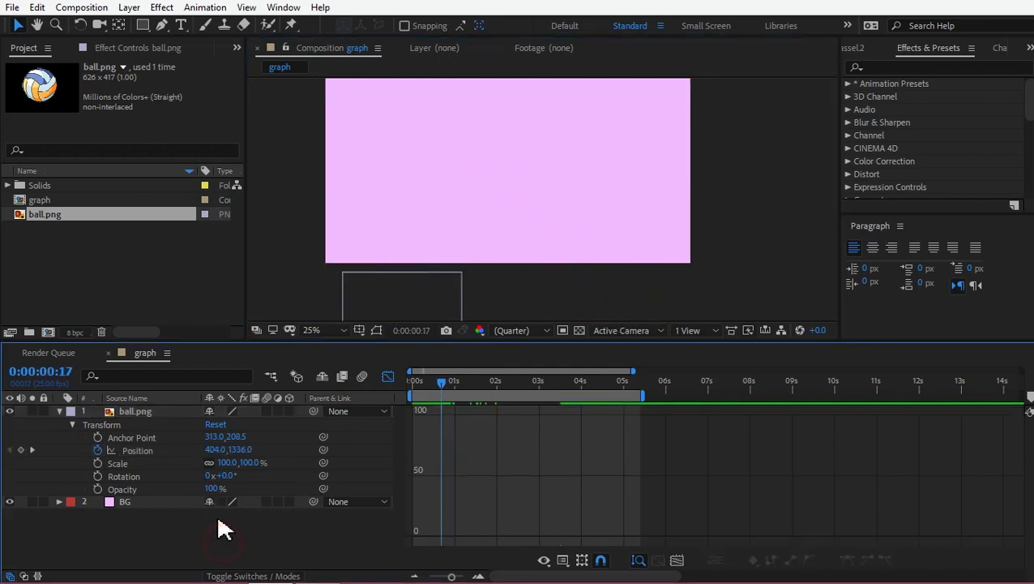
pyautogui.click(154, 451)
pyautogui.press('space')
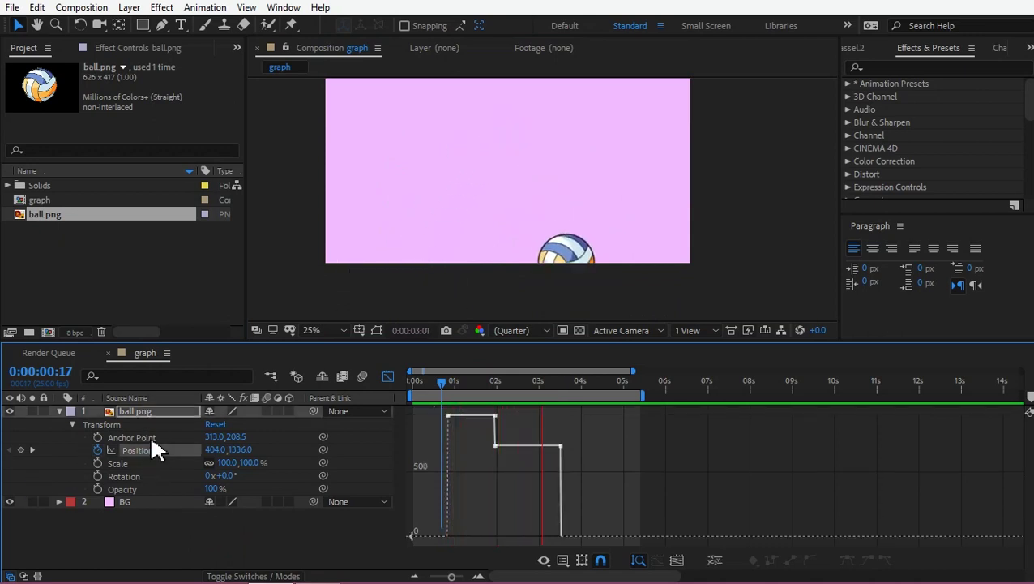
pyautogui.click(389, 378)
pyautogui.click(389, 377)
pyautogui.moveTo(584, 445); pyautogui.dragTo(487, 456)
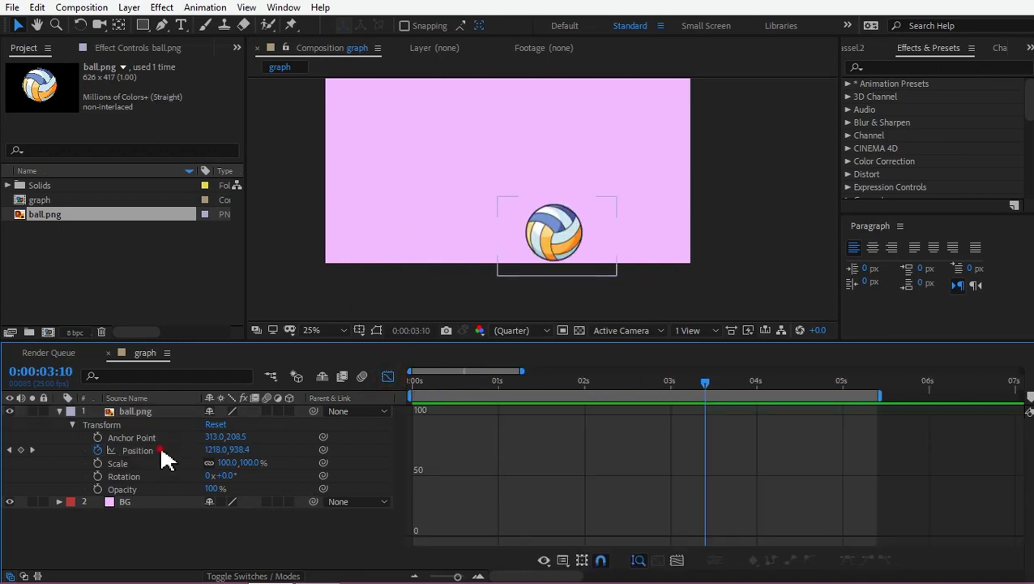
pyautogui.click(161, 455)
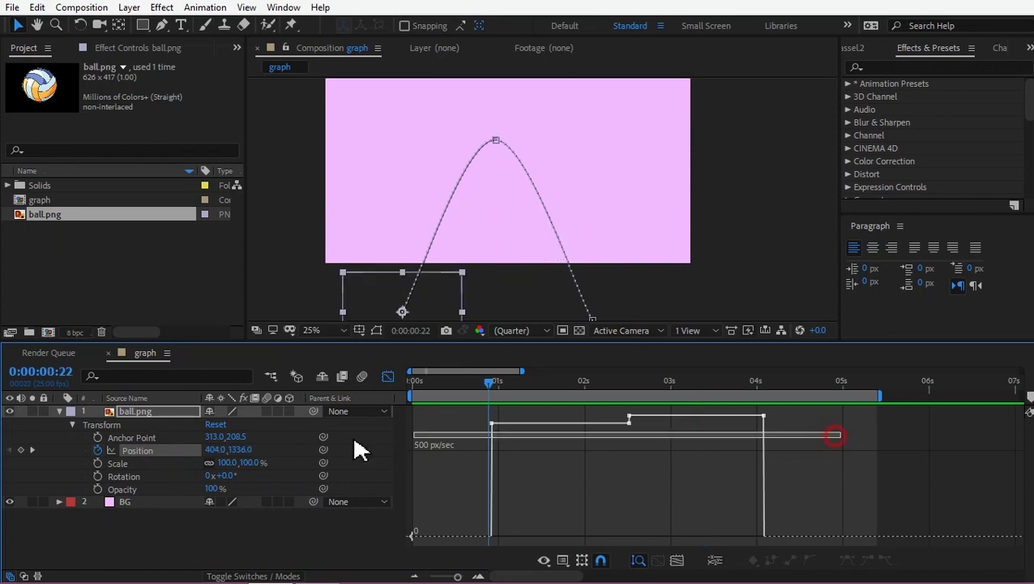
pyautogui.moveTo(843, 489); pyautogui.dragTo(388, 383)
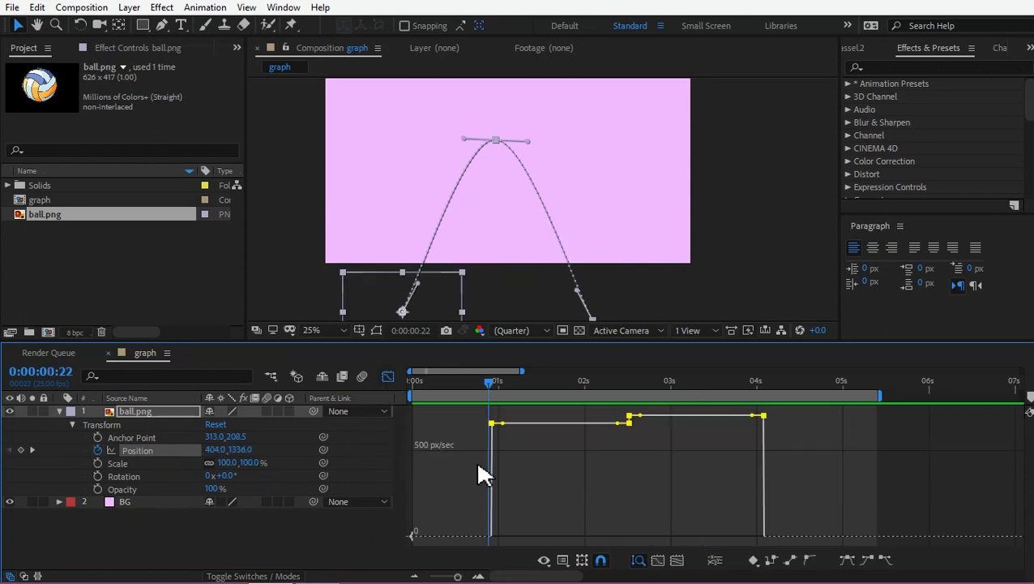
pyautogui.press('F9')
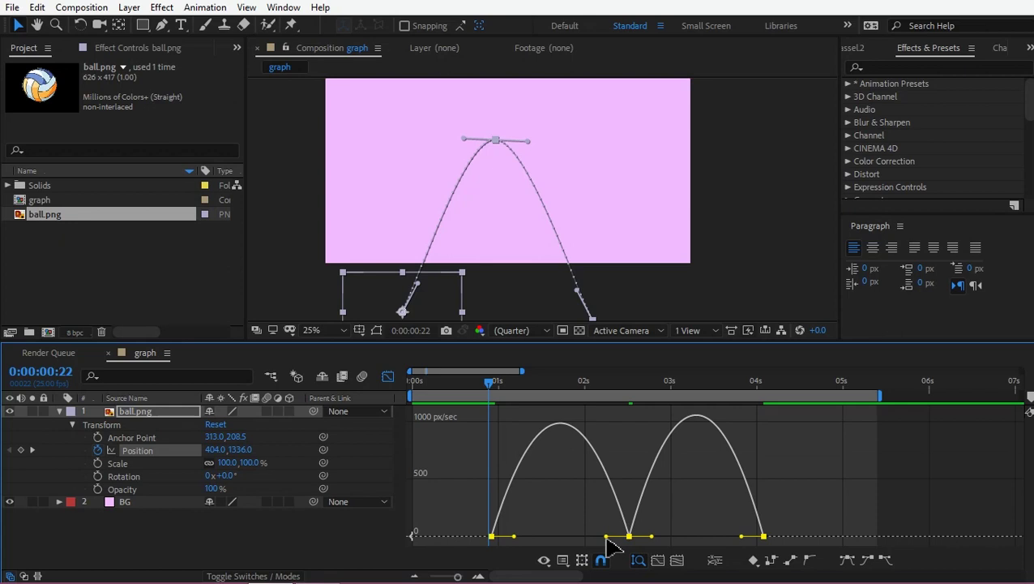
pyautogui.click(270, 540)
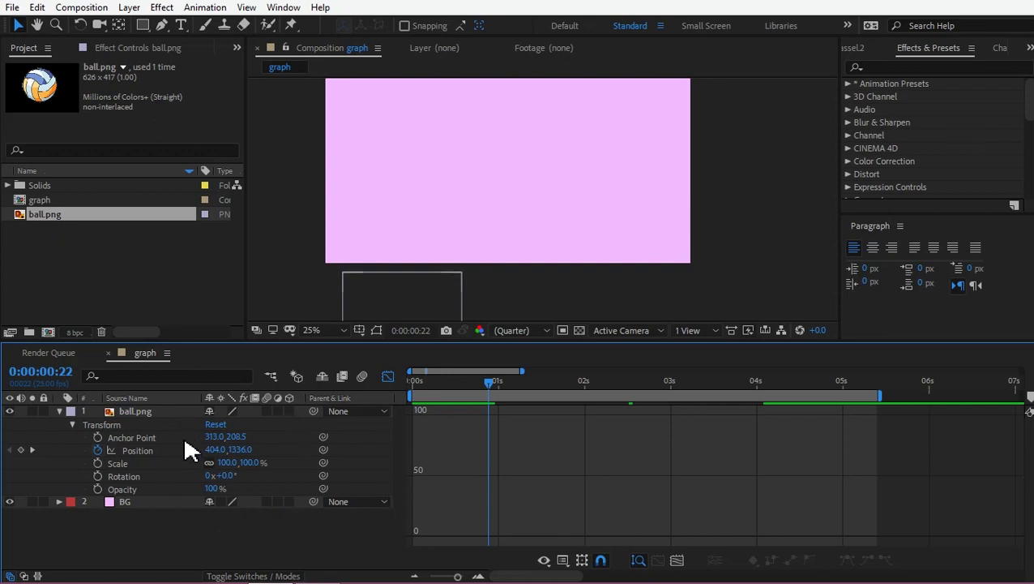
pyautogui.click(158, 452)
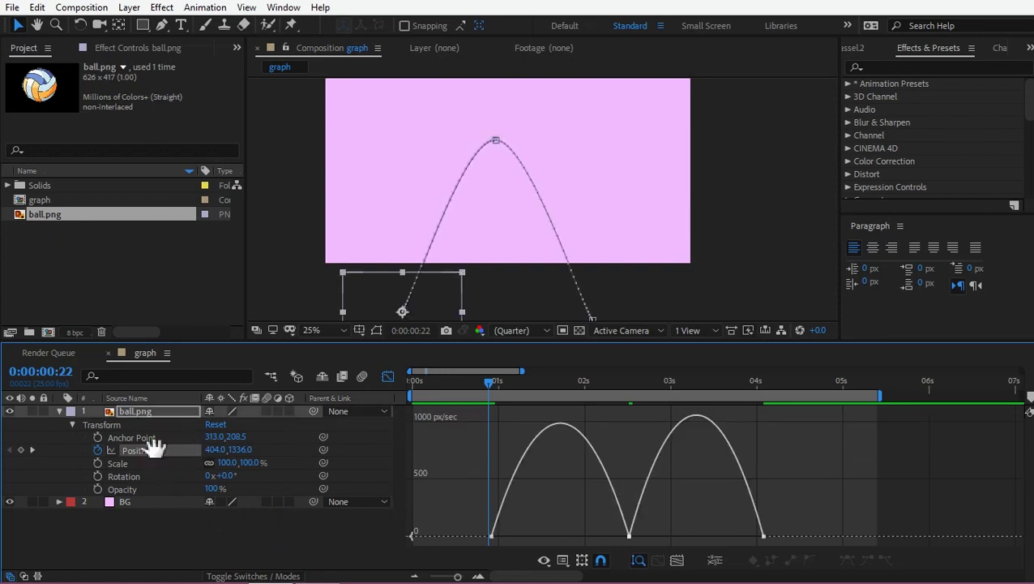
pyautogui.press('space')
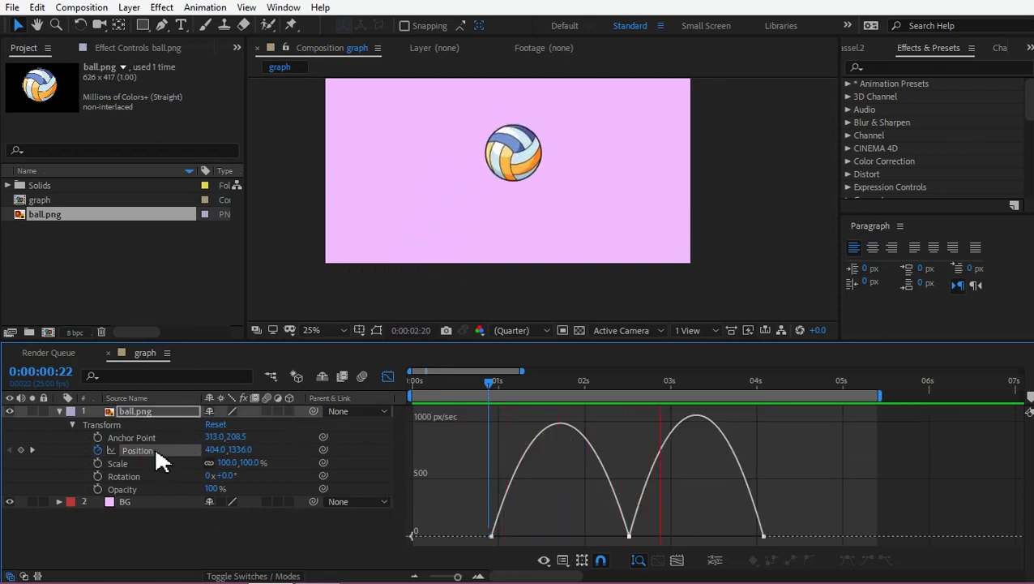
pyautogui.click(521, 383)
pyautogui.moveTo(475, 543)
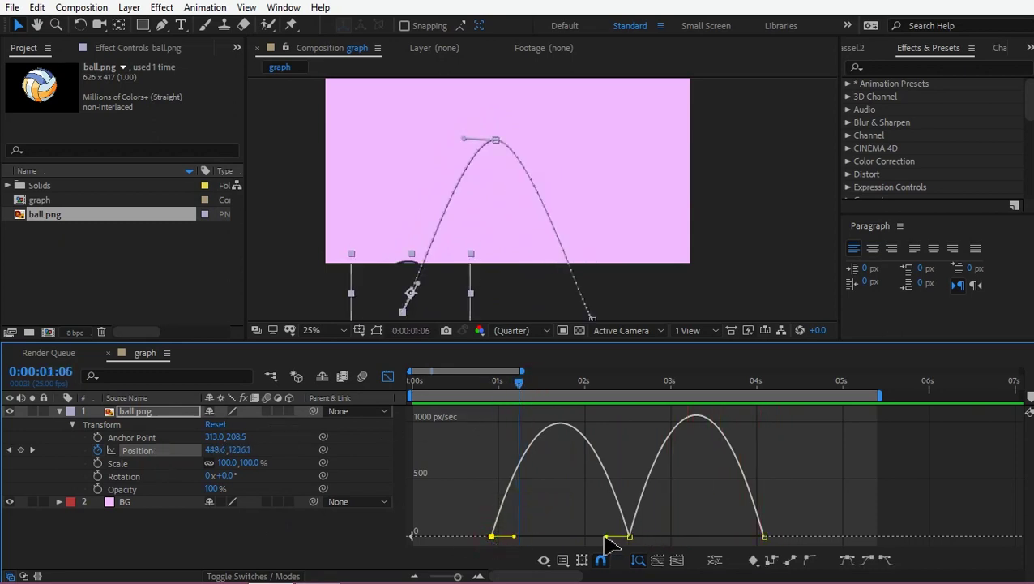
# Set both speed-curve influences to 100% and move the outer keyframes about 15 frames inward.
pyautogui.moveTo(605, 536); pyautogui.dragTo(550, 551)
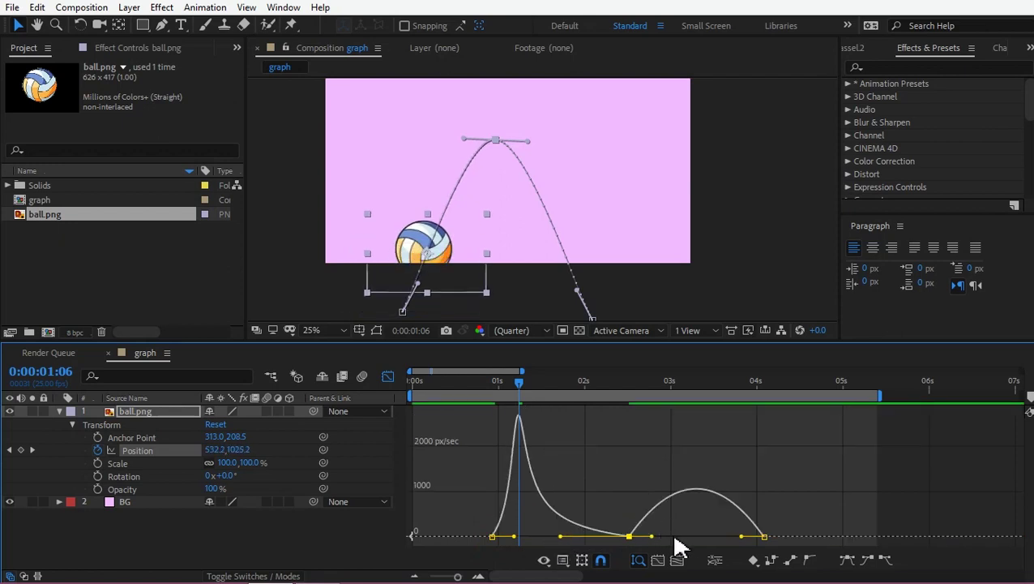
pyautogui.moveTo(655, 542); pyautogui.dragTo(698, 545)
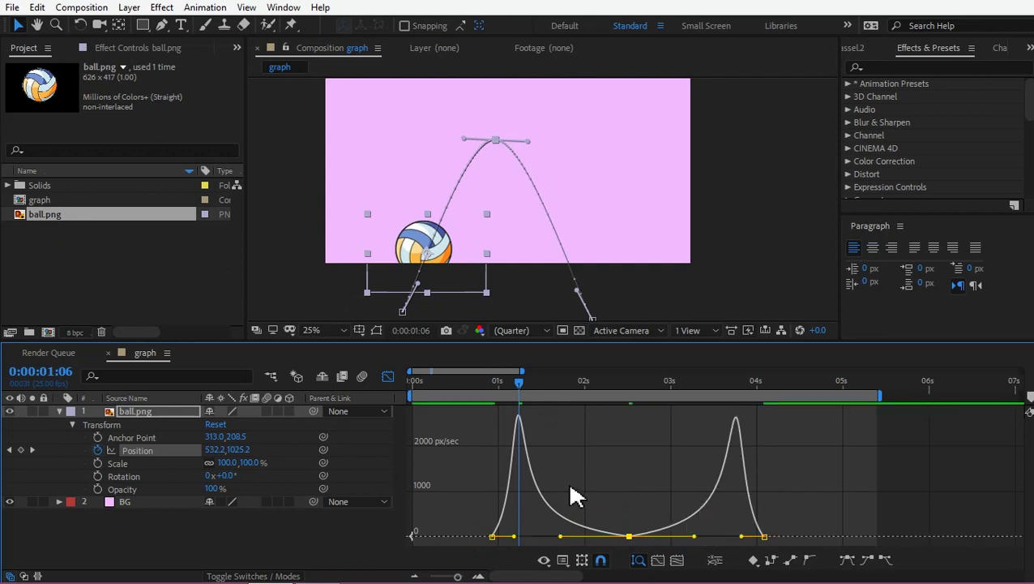
pyautogui.moveTo(765, 537); pyautogui.dragTo(708, 541)
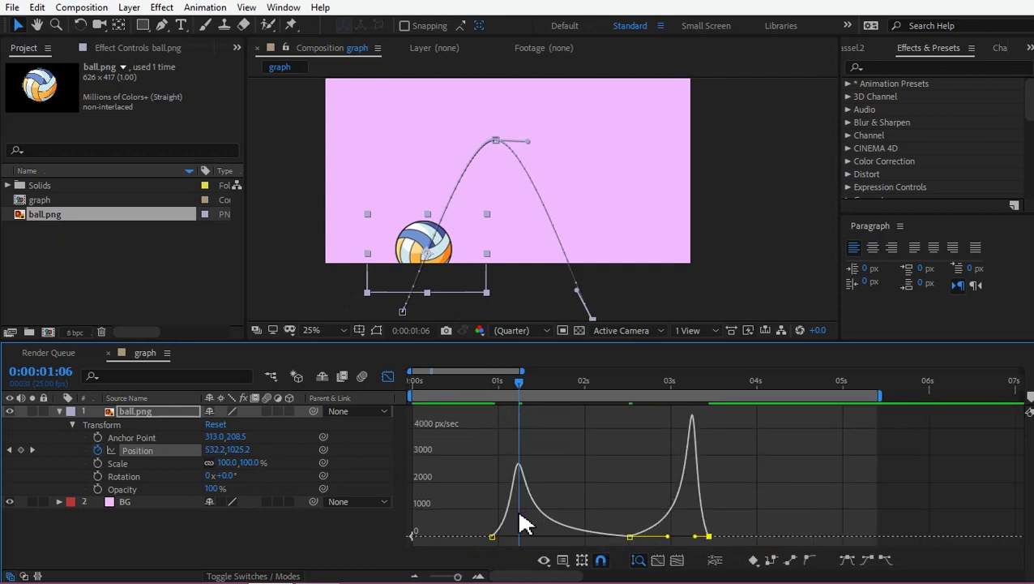
pyautogui.moveTo(492, 537); pyautogui.dragTo(545, 551)
pyautogui.click(548, 382)
pyautogui.moveTo(546, 383); pyautogui.dragTo(539, 385)
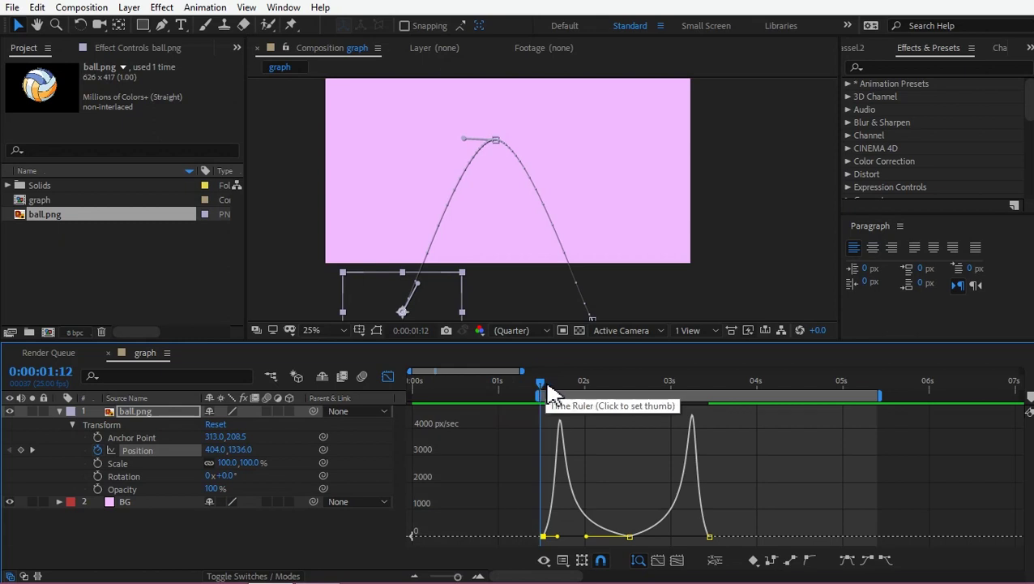
# End the work area at 0:00:03:17 and preview the shortened animation.
pyautogui.press('space')
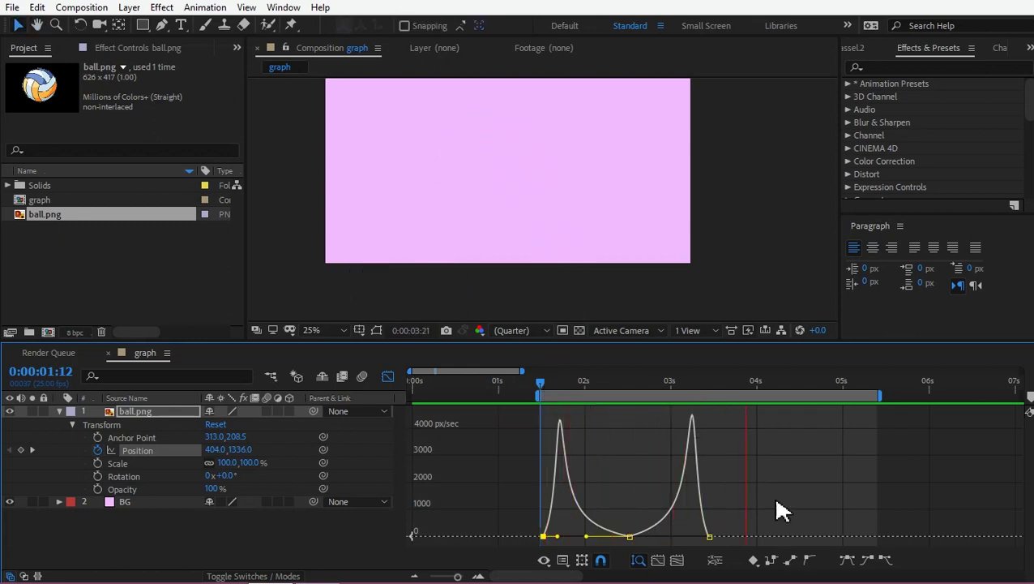
pyautogui.click(730, 381)
pyautogui.press('n')
pyautogui.moveTo(731, 387); pyautogui.dragTo(535, 389)
pyautogui.press('space')
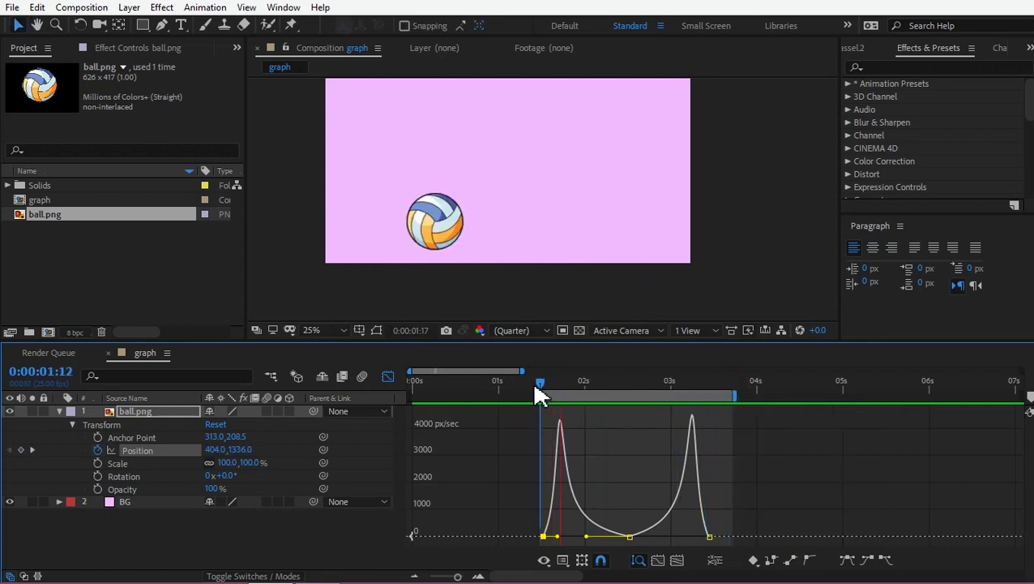
# Raise the middle keyframe's speed to about 450 px/sec and preview the result.
pyautogui.moveTo(629, 536)
pyautogui.mouseDown()
pyautogui.moveTo(639, 536)
pyautogui.moveTo(628, 538)
pyautogui.moveTo(627, 524)
pyautogui.mouseUp()
pyautogui.click(532, 386)
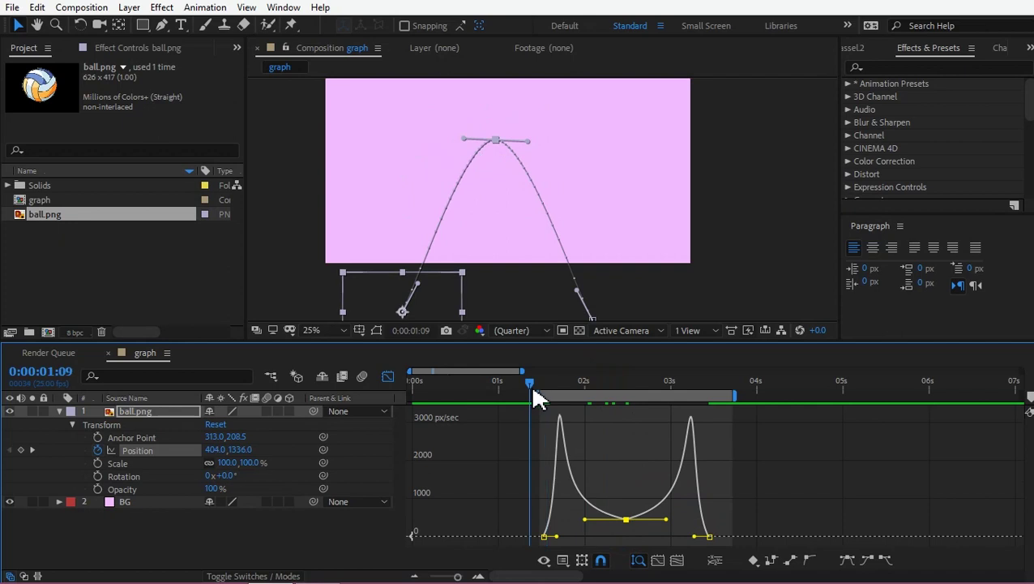
pyautogui.press('space')
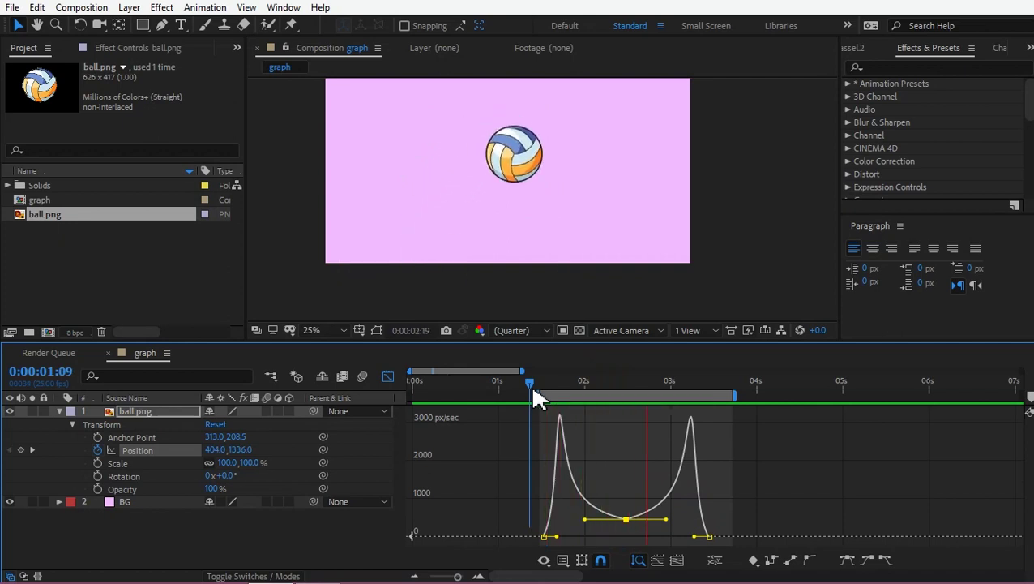